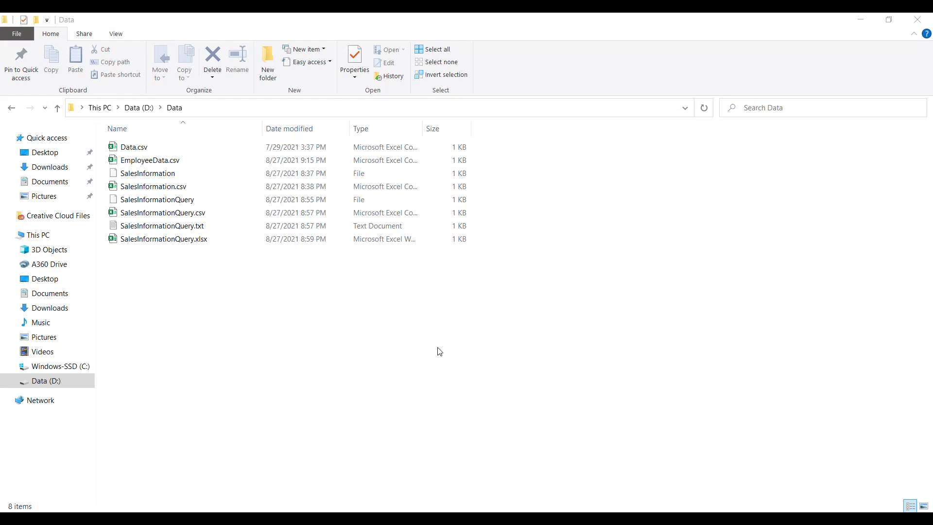
# Open EmployeeData.csv from the Data folder in Excel and fit the widths of the first two columns to their headers
pyautogui.doubleClick(142, 165)
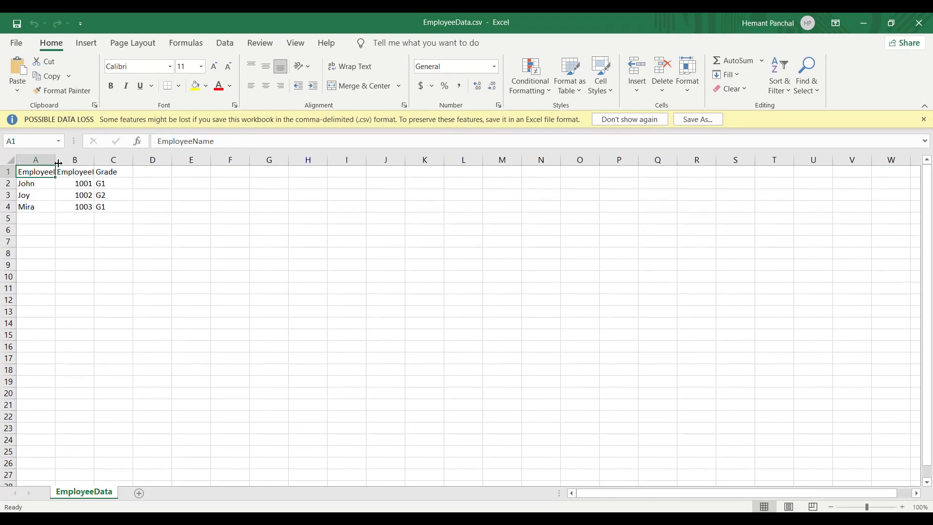
pyautogui.doubleClick(58, 162)
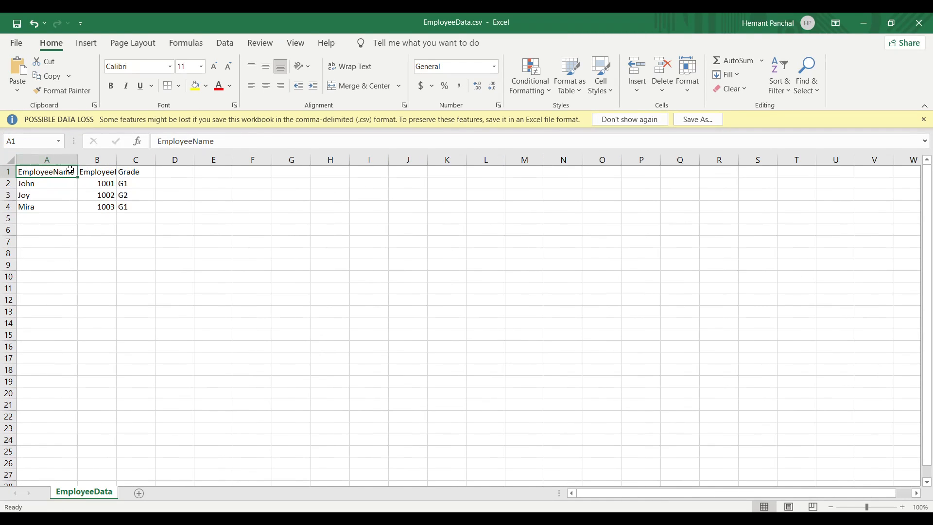
pyautogui.doubleClick(112, 161)
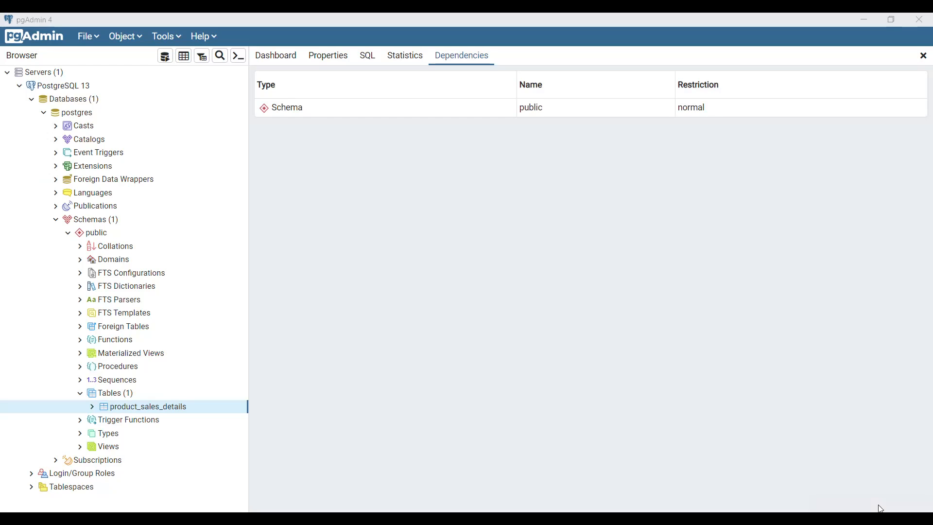
# Switch to pgAdmin and start a new table named EmployeeInformation in the public schema of the postgres database
pyautogui.click(119, 394)
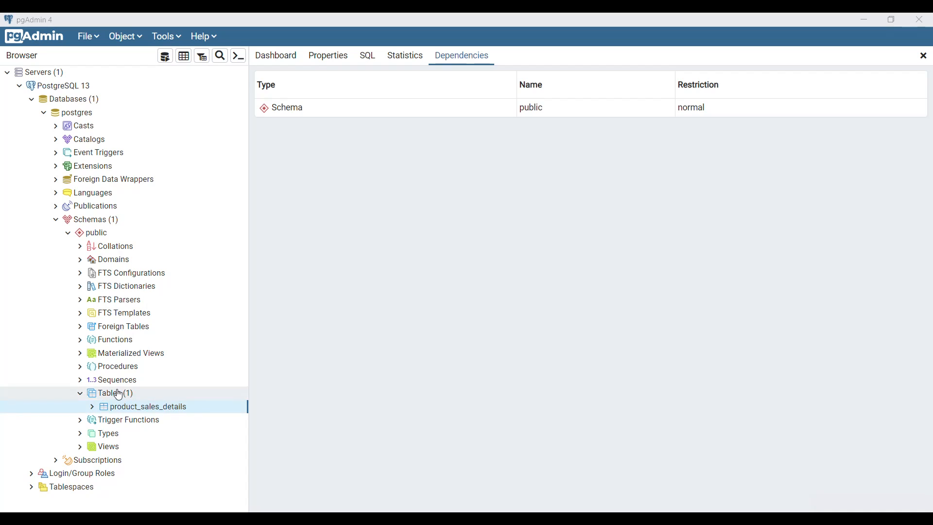
pyautogui.rightClick(121, 393)
pyautogui.moveTo(171, 404)
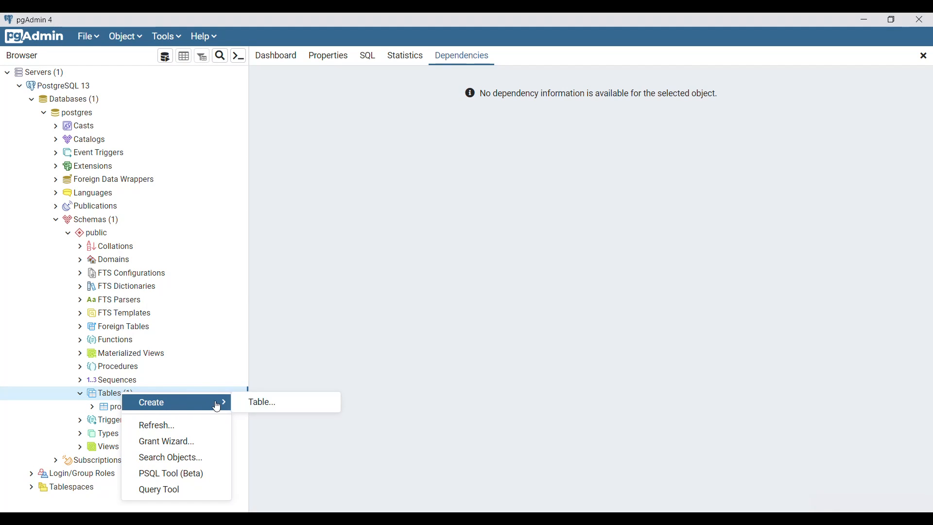
pyautogui.click(257, 404)
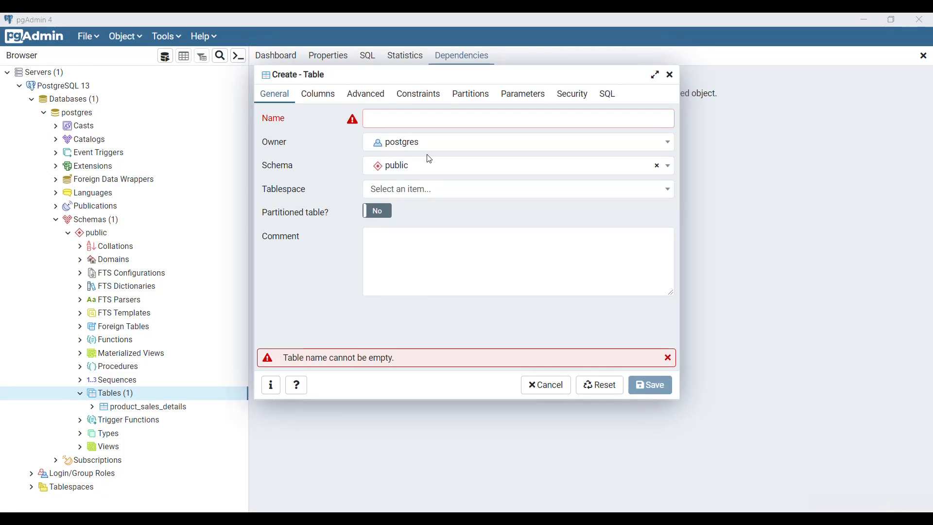
pyautogui.click(420, 121)
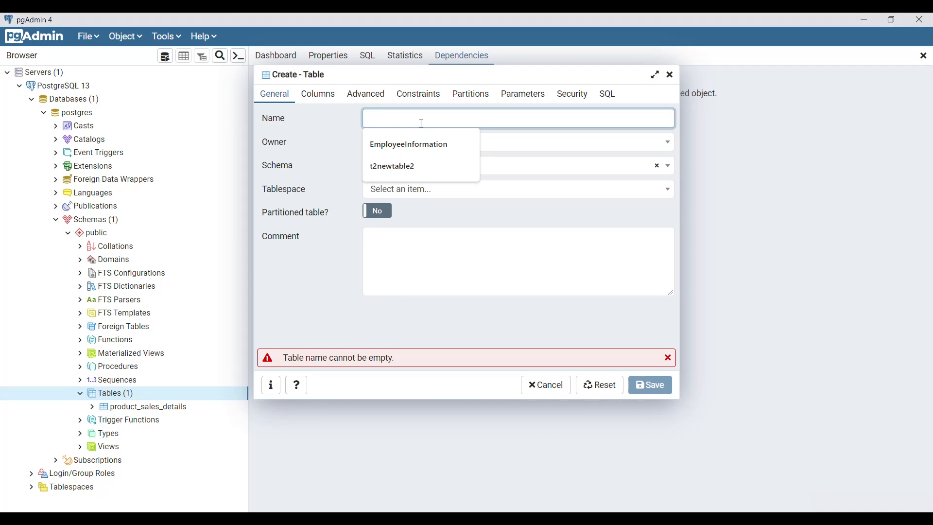
pyautogui.write('Empl')
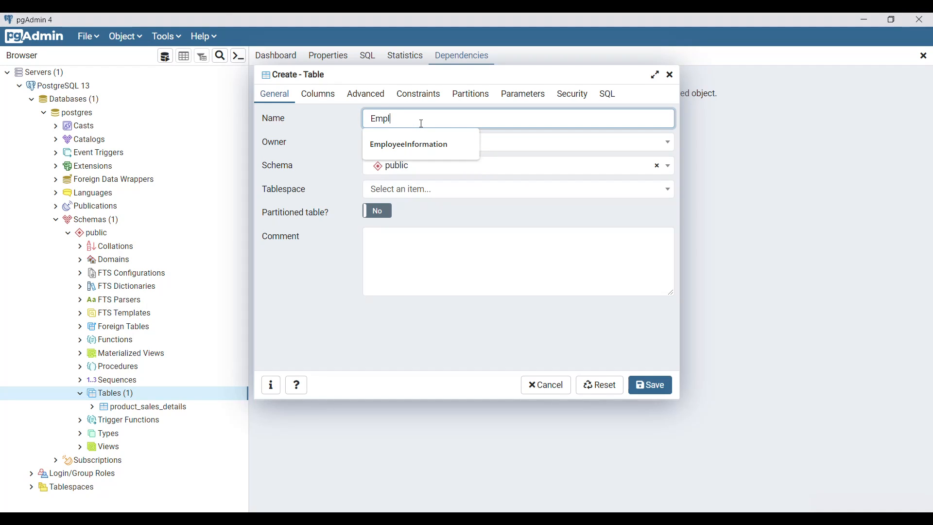
pyautogui.press('Down')
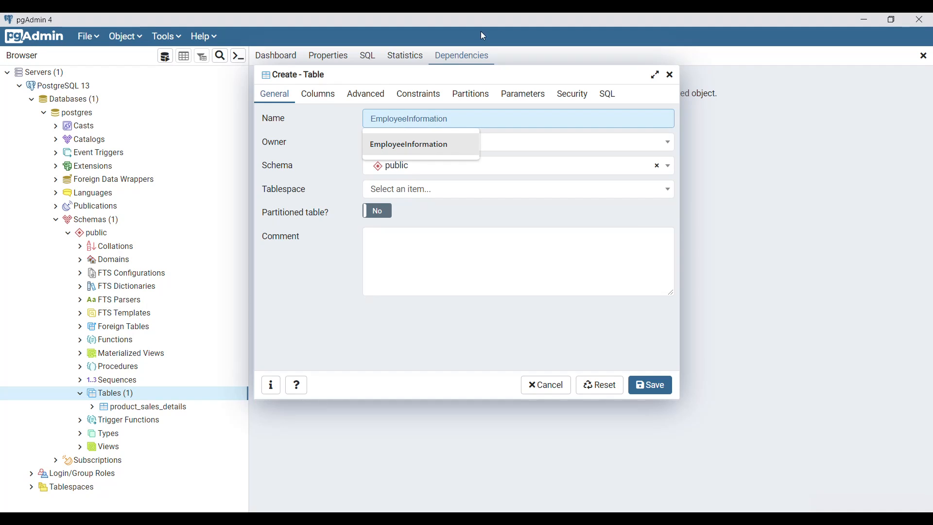
pyautogui.click(413, 146)
# Add a column EmployeeName with data type character varying to the new table
pyautogui.click(317, 96)
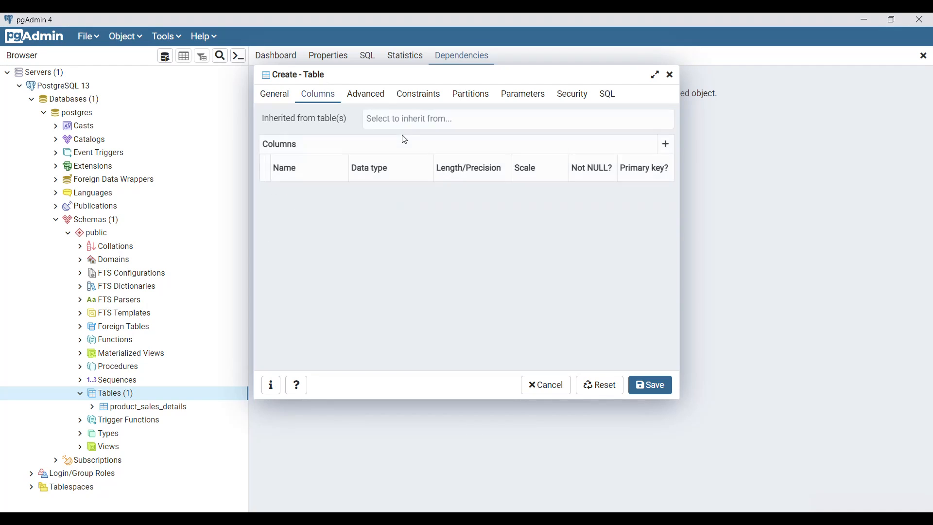
pyautogui.click(666, 145)
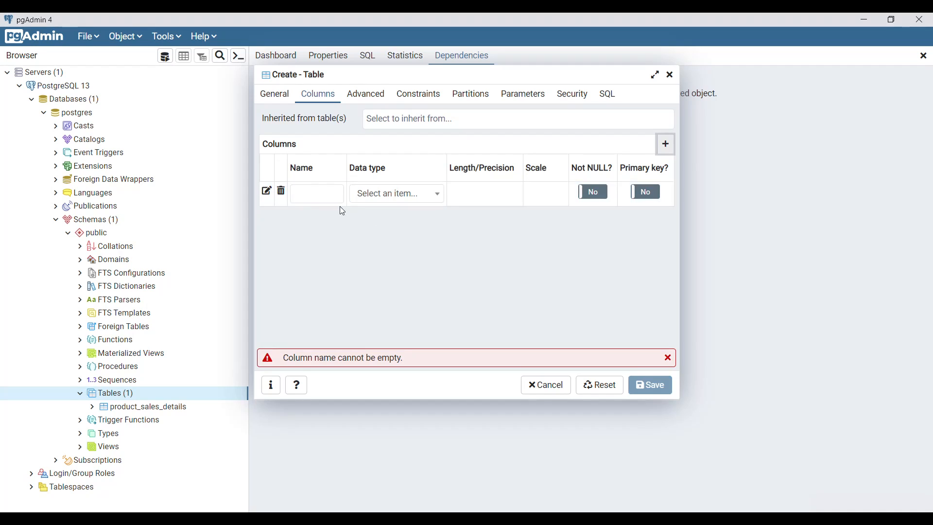
pyautogui.click(323, 195)
pyautogui.write('E')
pyautogui.write('mployeeName')
pyautogui.press('Tab')
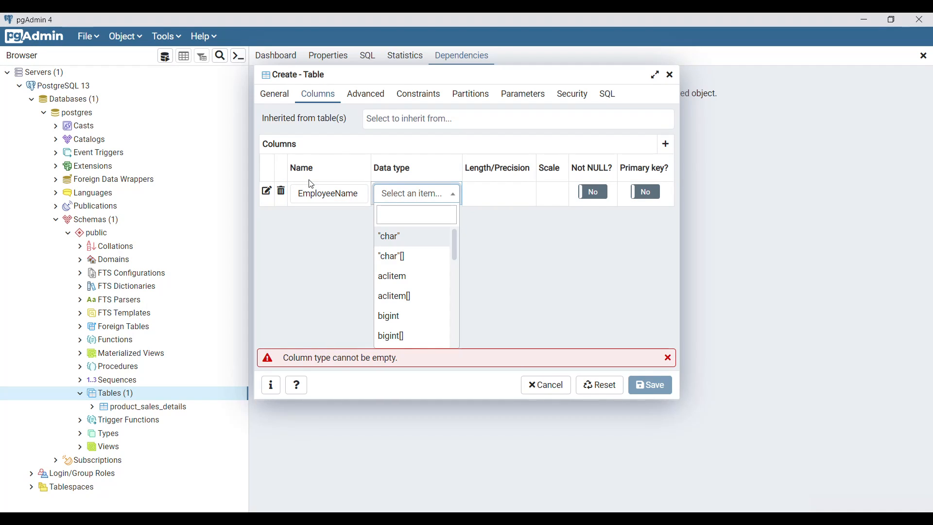
pyautogui.write('charac')
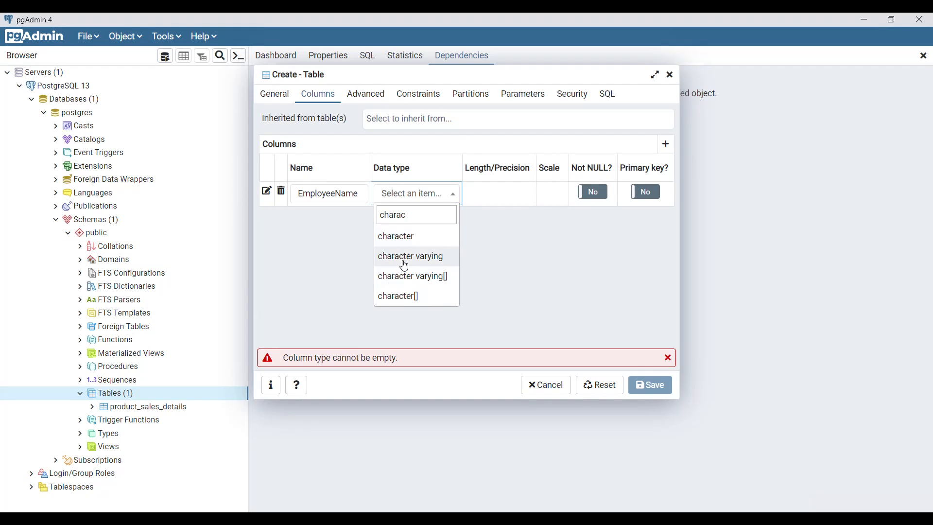
pyautogui.click(404, 259)
# Add a second column EmployeeId with data type character varying
pyautogui.click(666, 144)
pyautogui.click(330, 220)
pyautogui.write('EmployeeId')
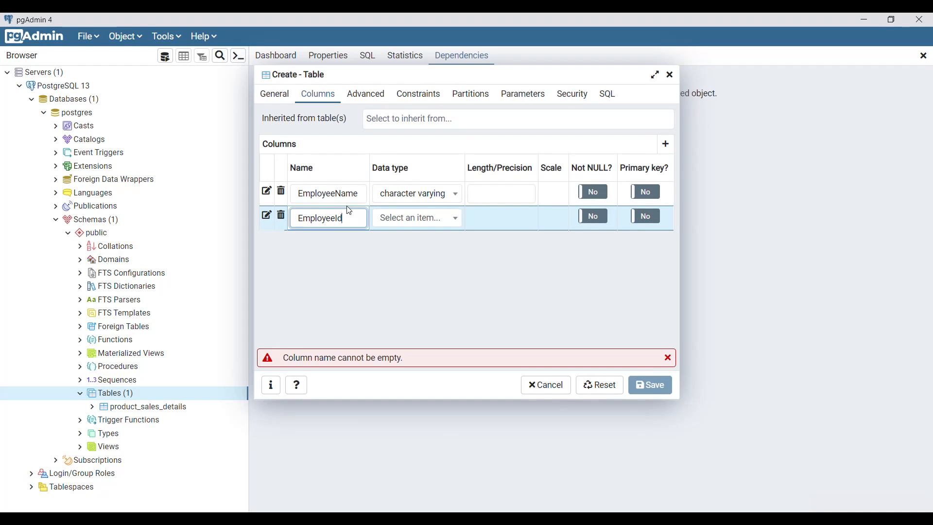
pyautogui.click(437, 218)
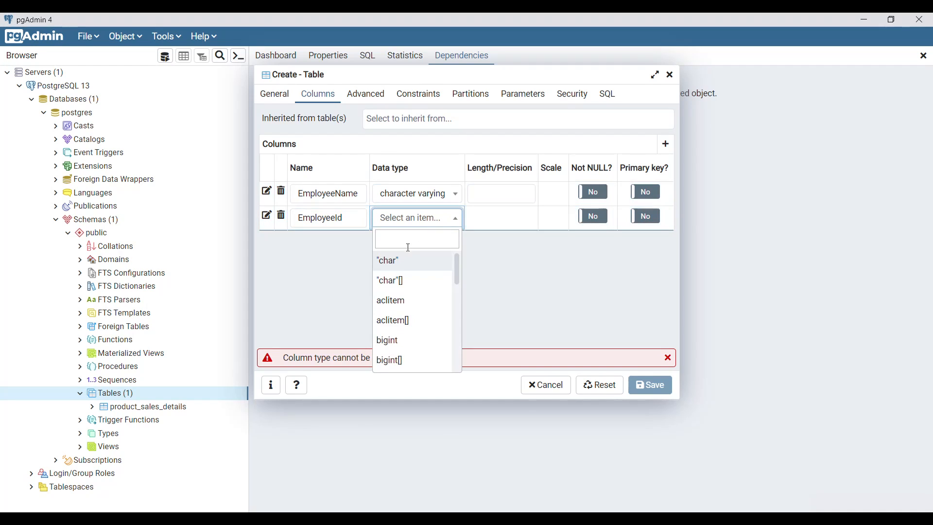
pyautogui.write('chga')
pyautogui.press('BackSpace')
pyautogui.press('BackSpace')
pyautogui.write('ara')
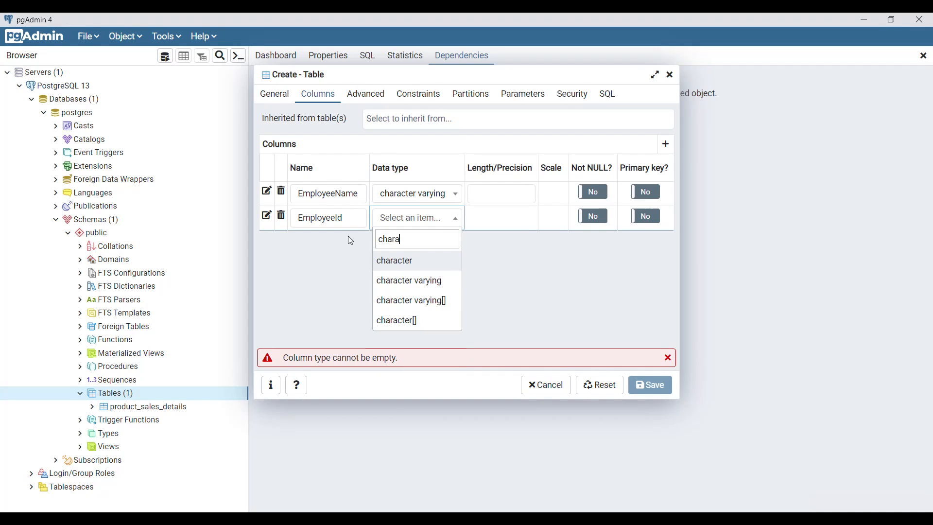
pyautogui.click(413, 280)
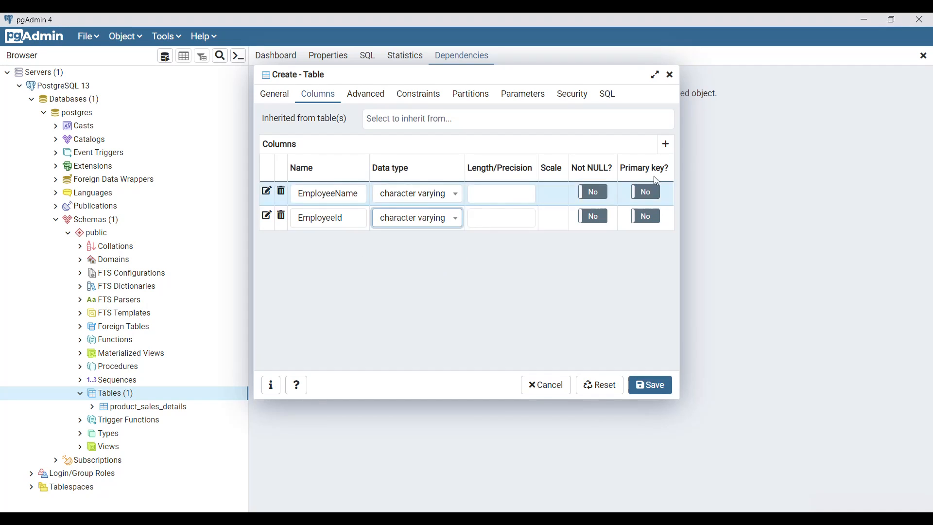
# Add a third column Grade with data type character varying and save the table
pyautogui.click(668, 145)
pyautogui.click(321, 241)
pyautogui.write('Grade')
pyautogui.click(398, 251)
pyautogui.write('cha')
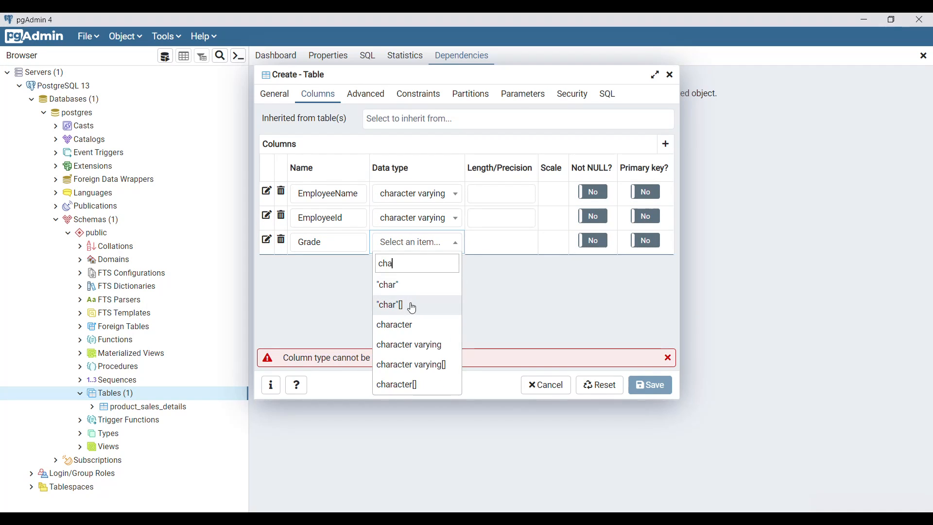
pyautogui.click(414, 345)
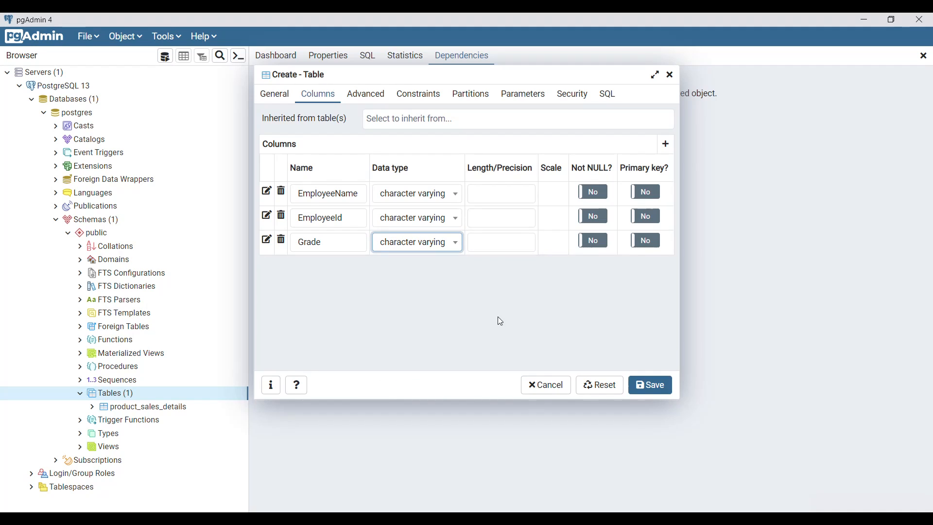
pyautogui.click(651, 392)
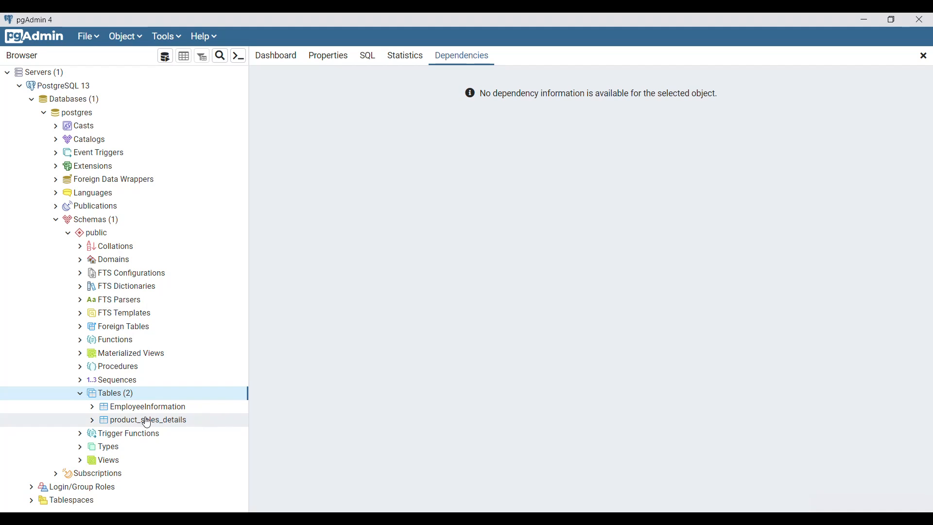
# Open a query editor on the postgres database and run select * from public."EmployeeInformation"
pyautogui.click(168, 37)
pyautogui.click(185, 94)
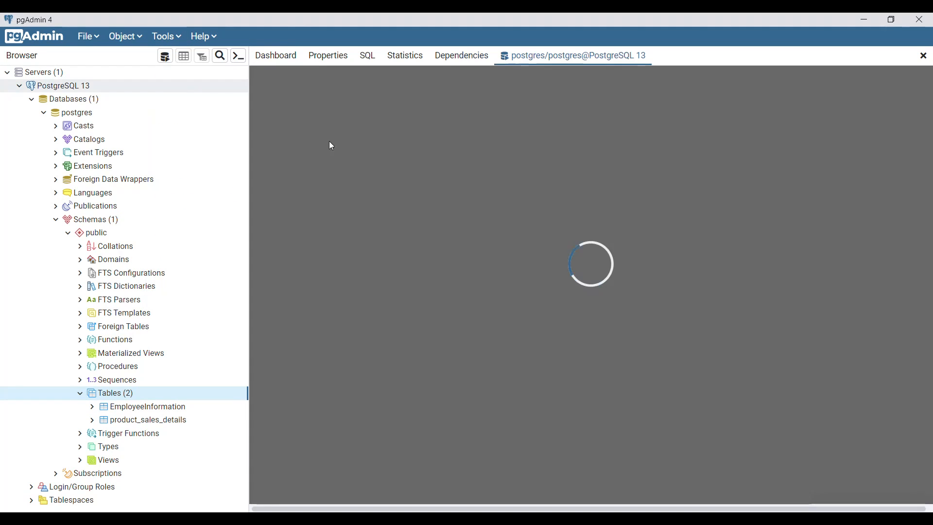
pyautogui.write('select * from [')
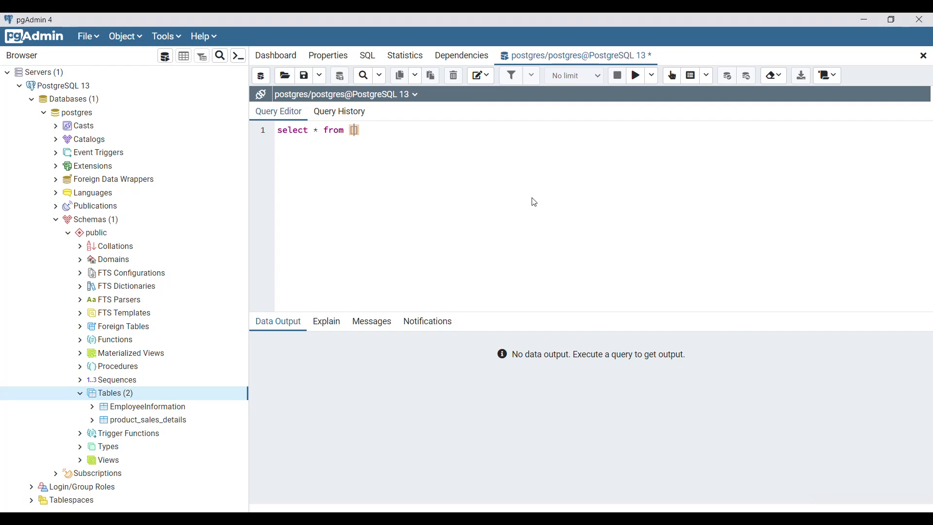
pyautogui.press('BackSpace')
pyautogui.write('public."EmployeeInformation')
pyautogui.hotkey('ctrl', 'a')
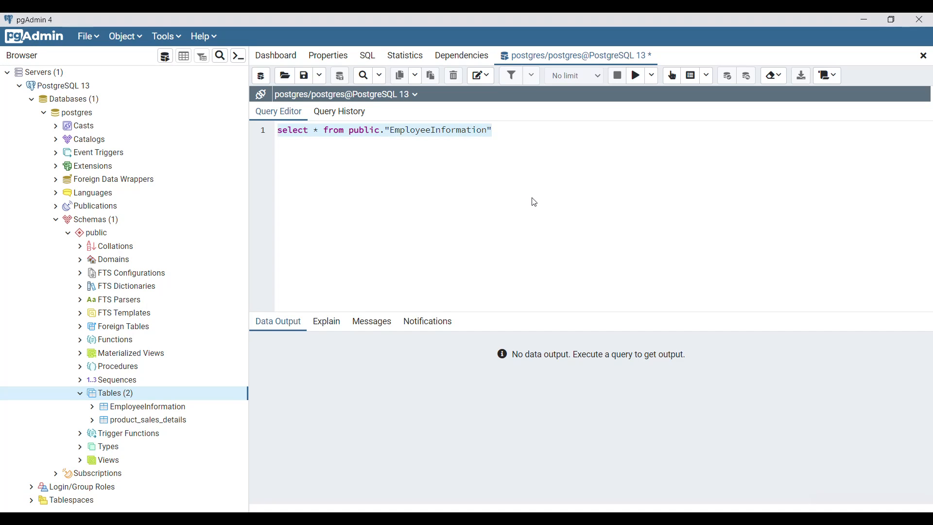
pyautogui.press('F5')
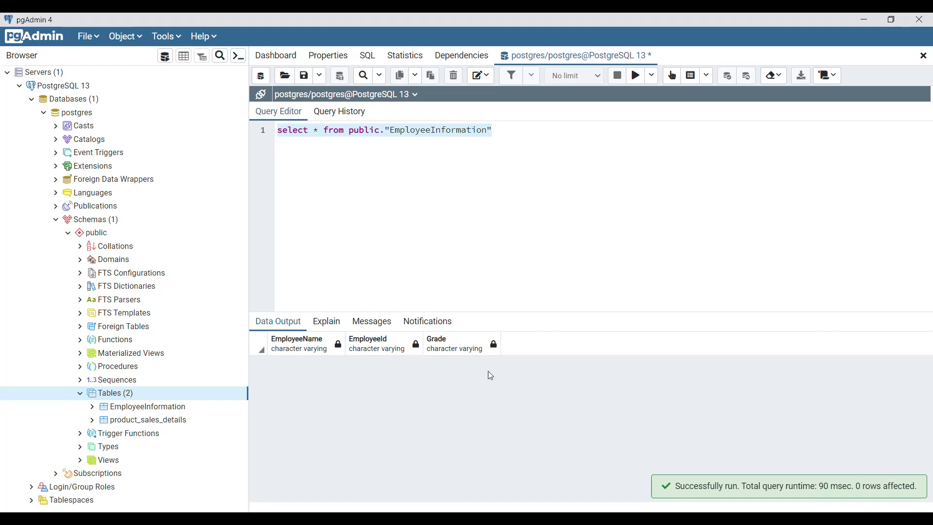
# Begin a statement two lines below the select query with COPY PUBLIC."EmployeeInformation", matching the table name's capitalisation
pyautogui.click(617, 217)
pyautogui.press('Return')
pyautogui.press('Return')
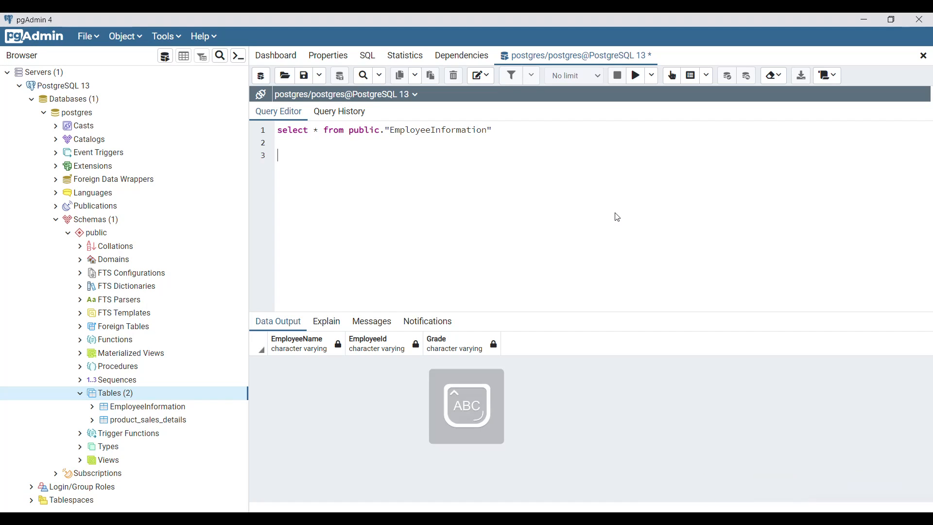
pyautogui.write('COPY ')
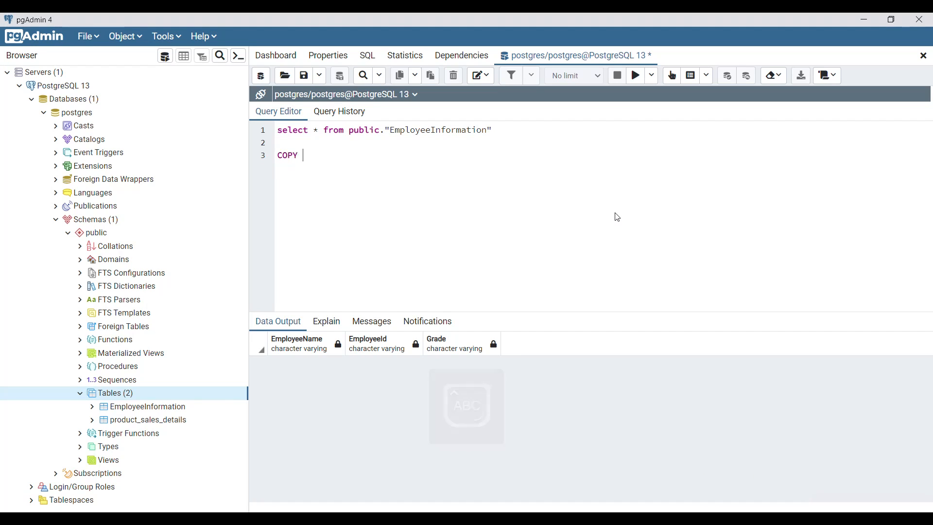
pyautogui.write('PUBLIC."EMPLOYEEINFORMATIO')
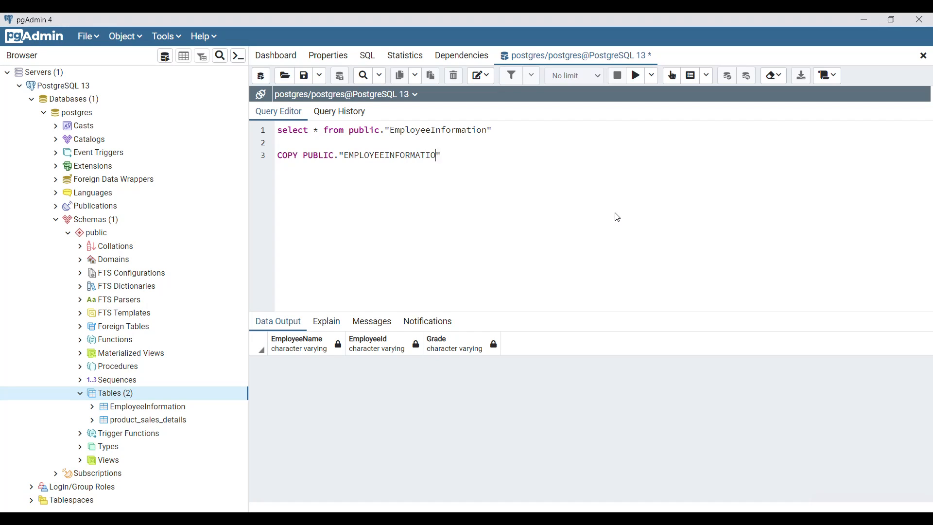
pyautogui.press('capslock')
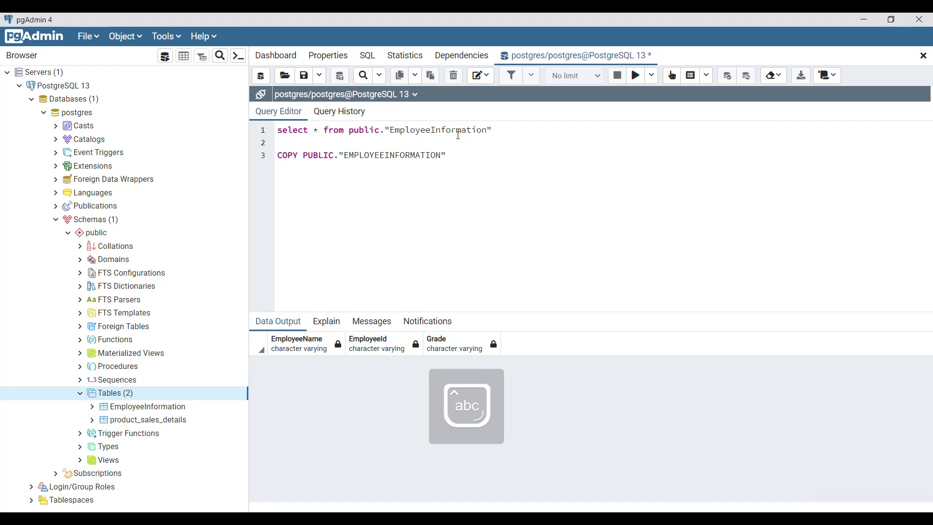
pyautogui.doubleClick(459, 131)
pyautogui.hotkey('ctrl', 'c')
pyautogui.doubleClick(437, 156)
pyautogui.hotkey('ctrl', 'v')
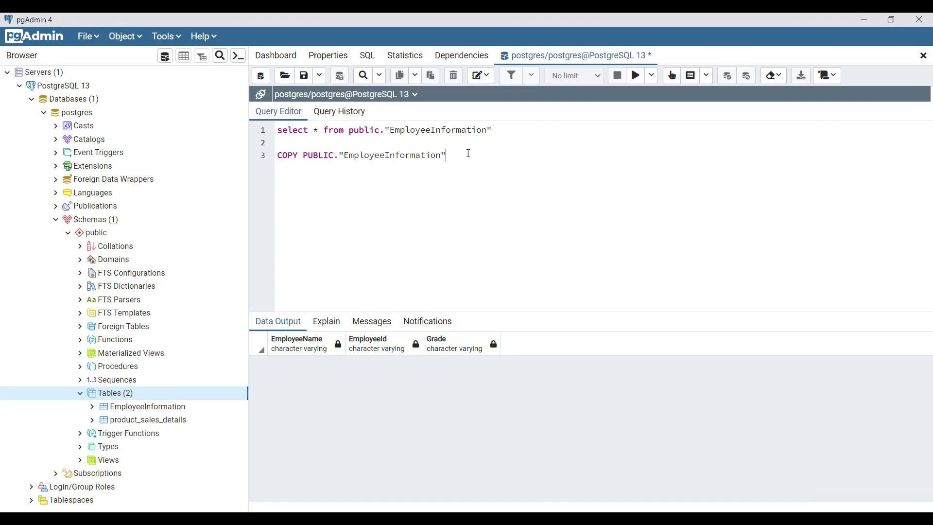
# Extend the COPY statement with the source file clause FROM 'D:\Data\EmployeeData.csv'
pyautogui.press('capslock')
pyautogui.write('FROM')
pyautogui.press('capslock')
pyautogui.write("''")
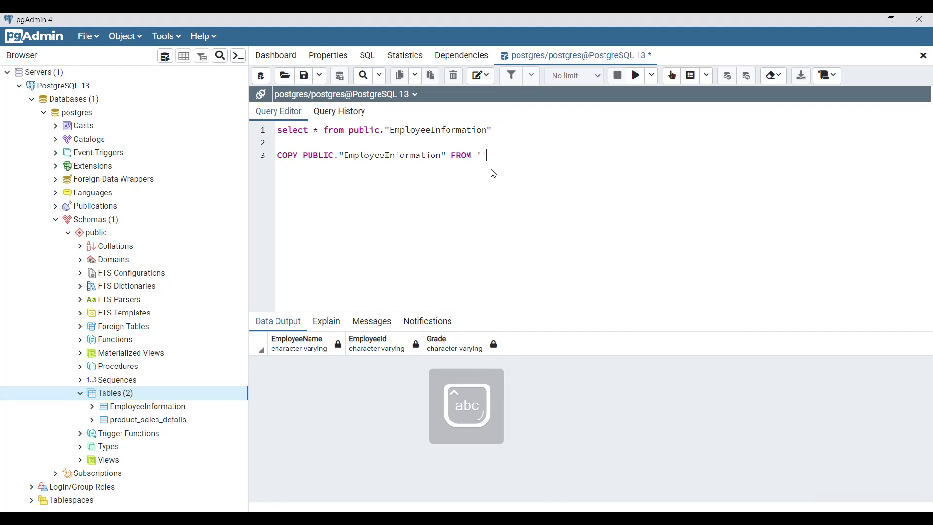
pyautogui.write('D:\\Data\\Emplo')
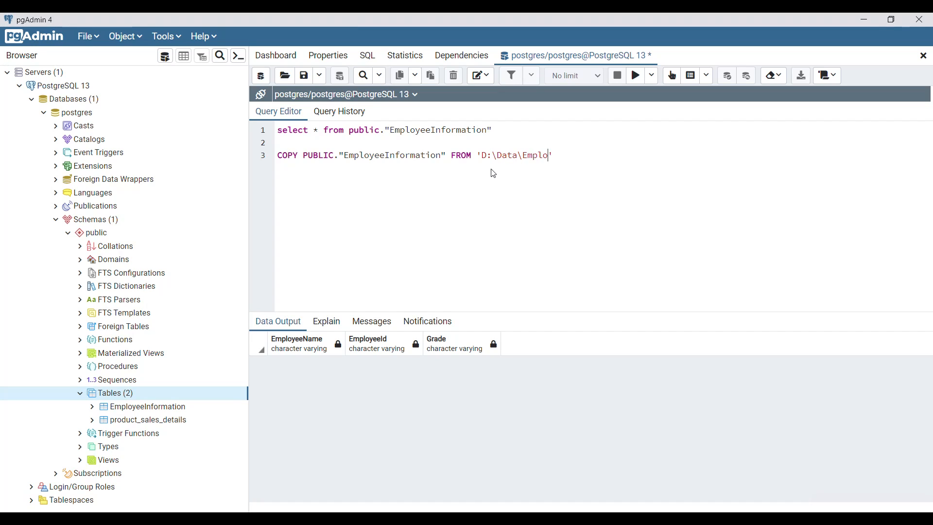
pyautogui.write("yeeData.csv'")
# Complete the COPY statement with DELIMITER ',' CSV HEADER; after the file path
pyautogui.press('capslock')
pyautogui.write('D')
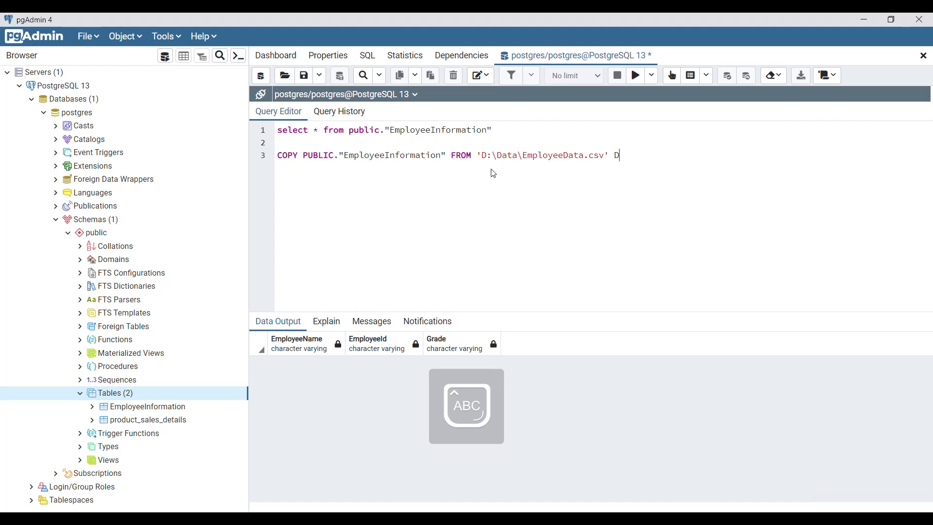
pyautogui.write('ELIMETER')
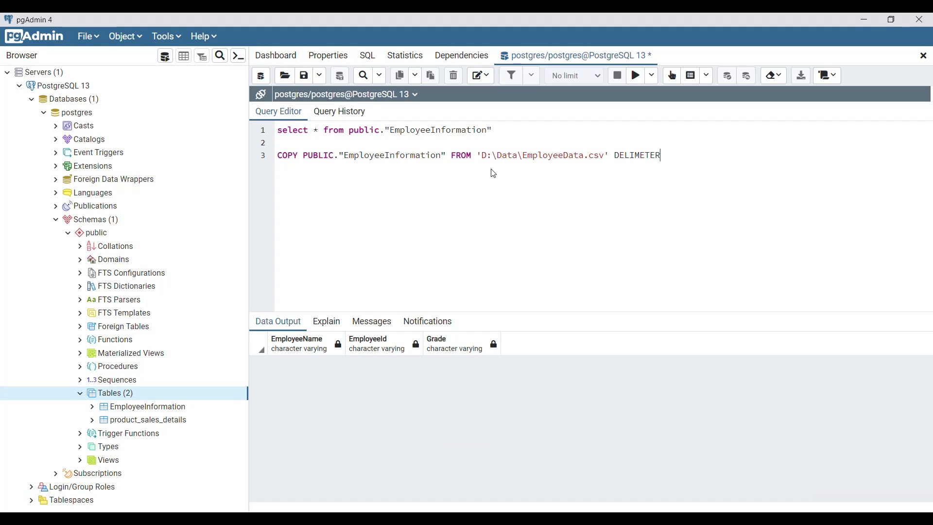
pyautogui.write("TER ',' CSV HEADER")
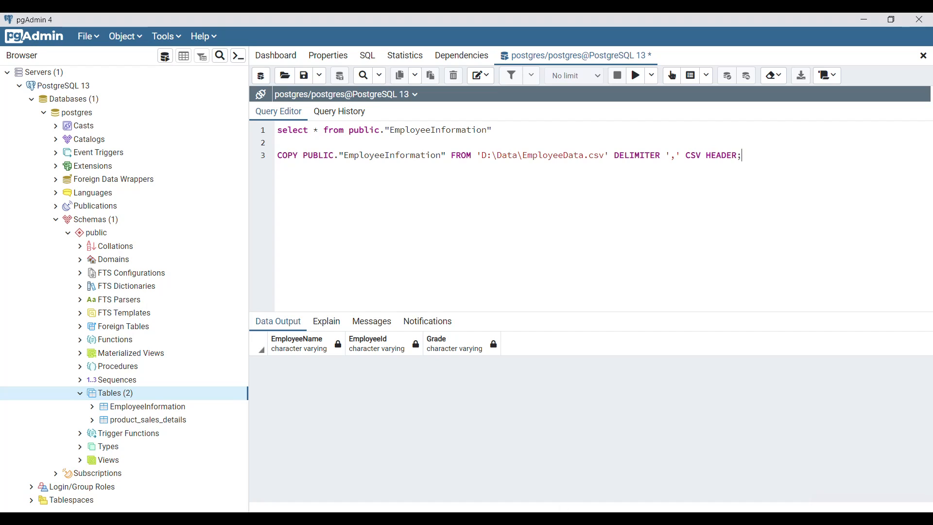
pyautogui.write(';')
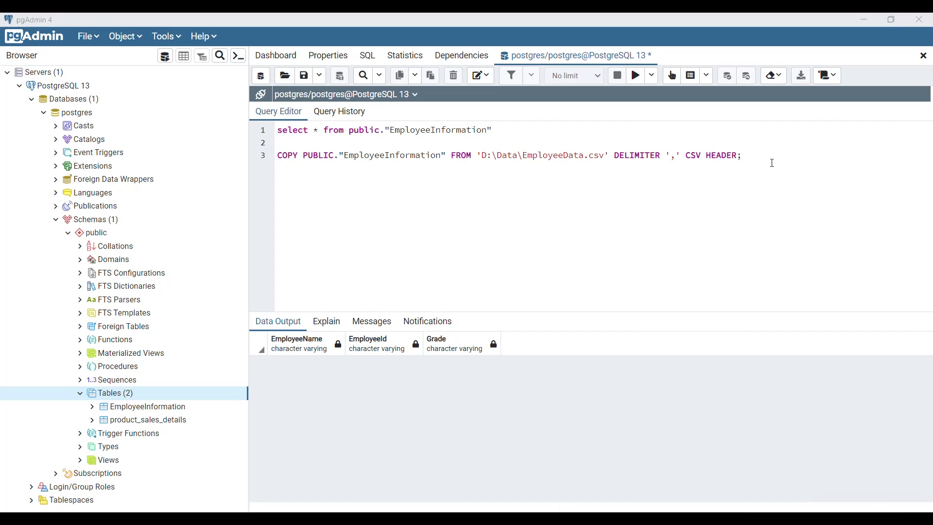
# Run only the COPY statement to load EmployeeData.csv into the EmployeeInformation table
pyautogui.press('Return')
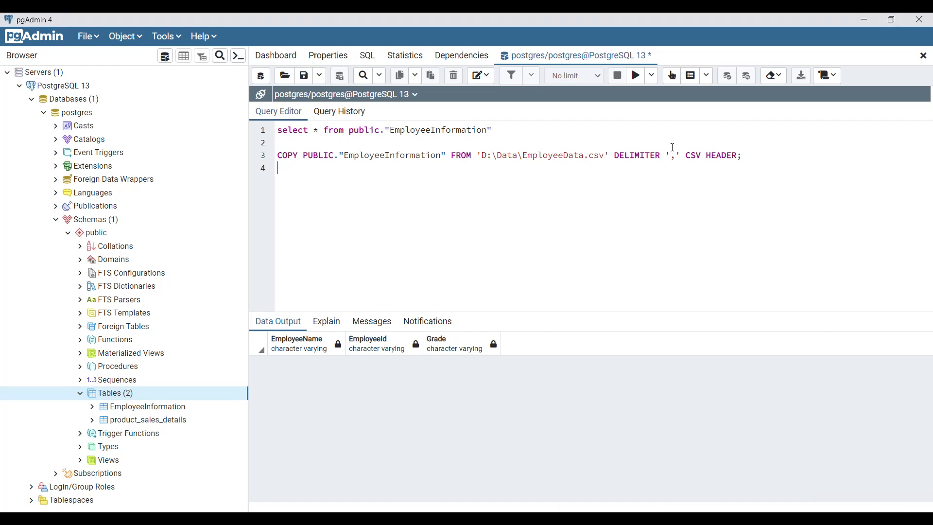
pyautogui.keyDown('shift'); pyautogui.click(279, 142); pyautogui.keyUp('shift')
pyautogui.press('F5')
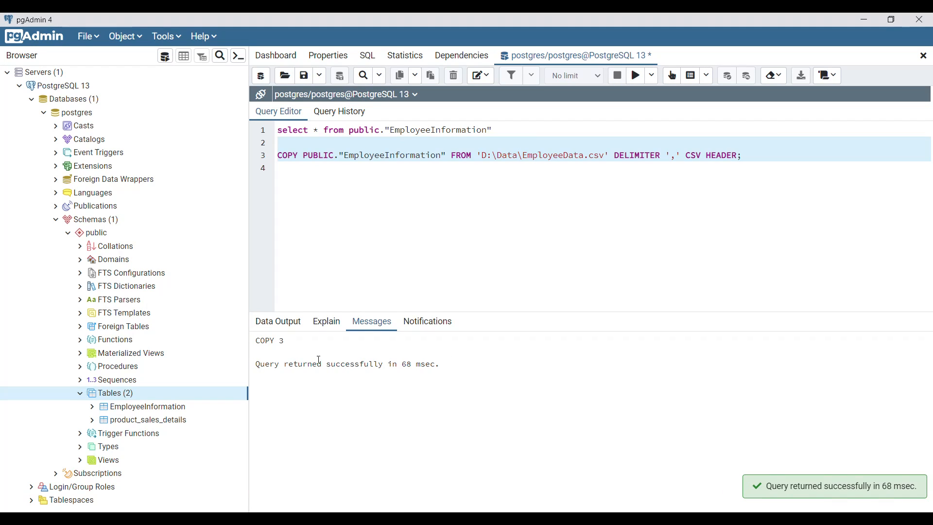
pyautogui.click(748, 251)
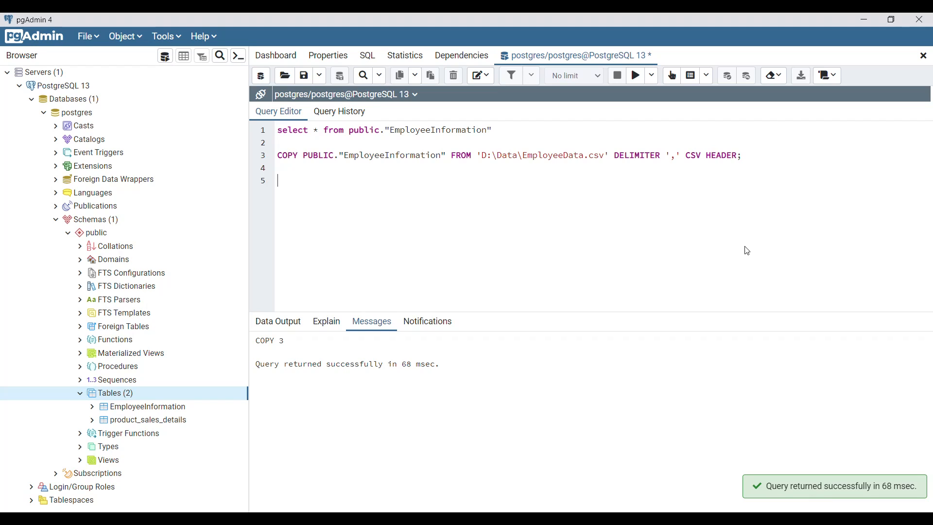
pyautogui.write('SELE')
pyautogui.press('BackSpace')
pyautogui.press('BackSpace')
pyautogui.press('BackSpace')
pyautogui.press('BackSpace')
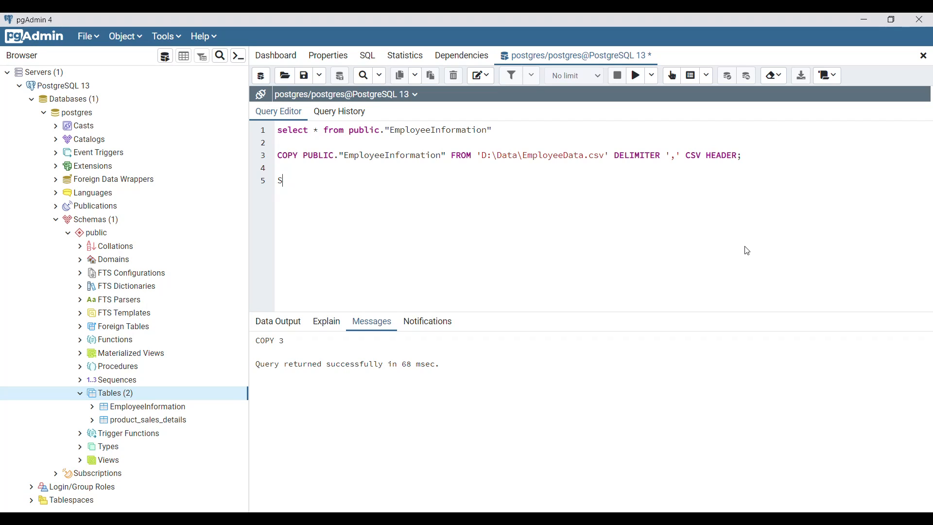
# Run only the select * from public."EmployeeInformation" query to check the imported rows
pyautogui.press('Up')
pyautogui.press('Up')
pyautogui.hotkey('shift', 'Down')
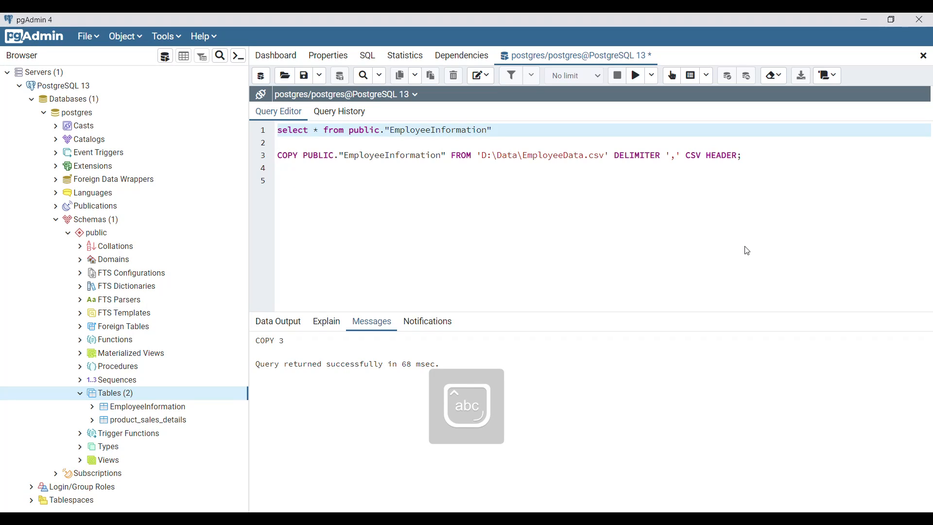
pyautogui.press('F5')
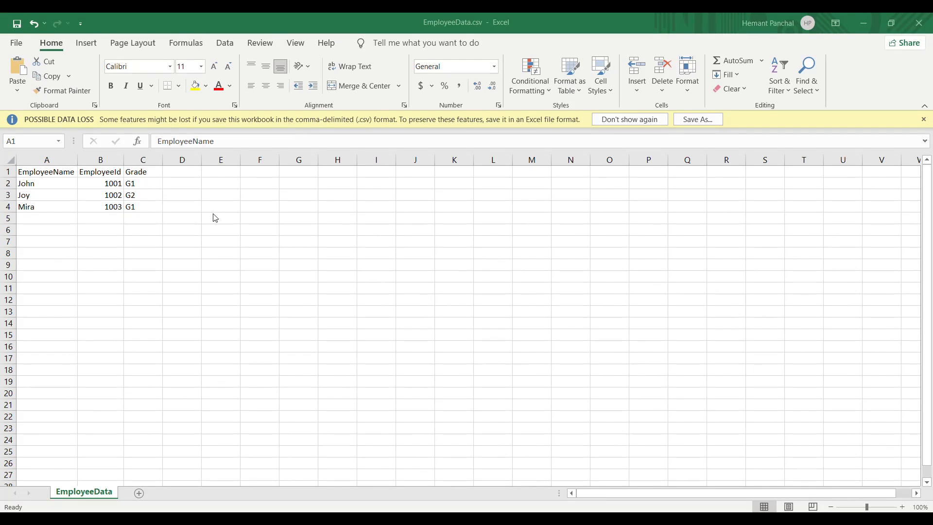
# Switch to EmployeeData.csv in Excel and move the EmployeeId column from column B to column D
pyautogui.click(101, 158)
pyautogui.click(100, 159)
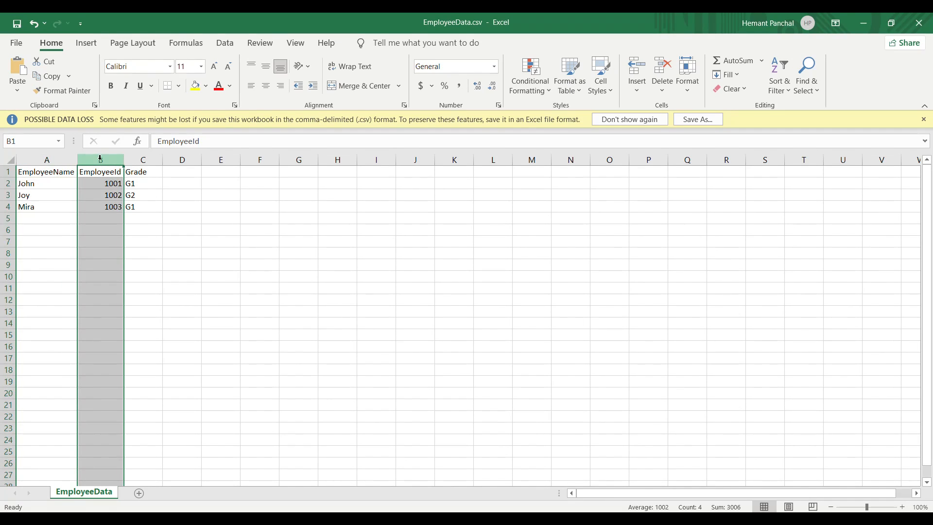
pyautogui.hotkey('ctrl', 'x')
pyautogui.click(179, 159)
pyautogui.hotkey('ctrl', 'v')
# Try to move the whole columns C and D, Grade and EmployeeId, into the empty column B
pyautogui.moveTo(146, 159); pyautogui.dragTo(168, 164)
pyautogui.hotkey('ctrl', 'x')
pyautogui.click(98, 159)
pyautogui.hotkey('ctrl', 'v')
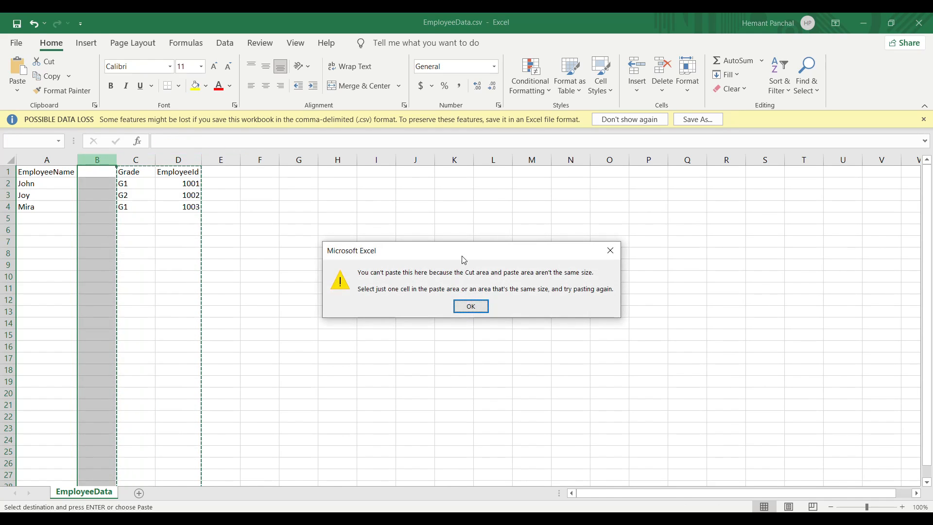
pyautogui.click(469, 305)
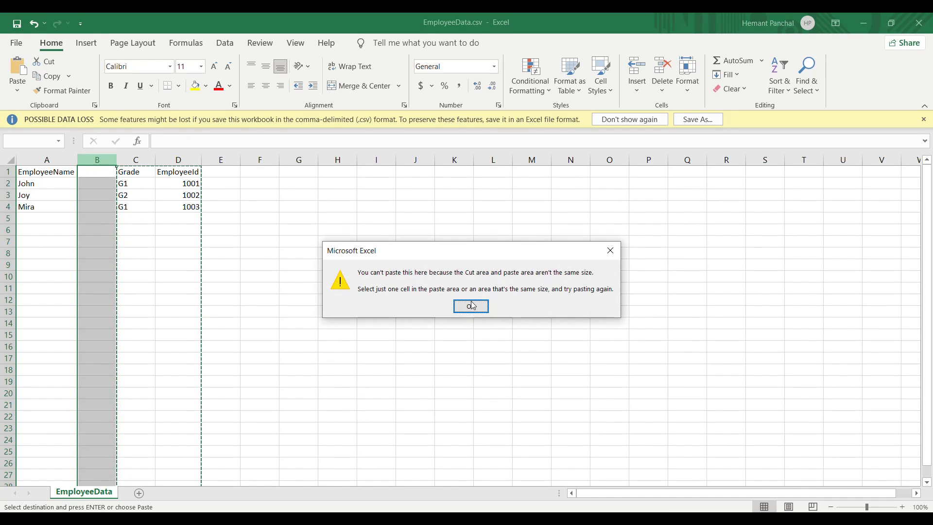
# Move the Grade and EmployeeId cells C1:D4 so that they start at cell B1
pyautogui.click(210, 224)
pyautogui.moveTo(124, 172); pyautogui.dragTo(183, 205)
pyautogui.hotkey('ctrl', 'x')
pyautogui.click(98, 176)
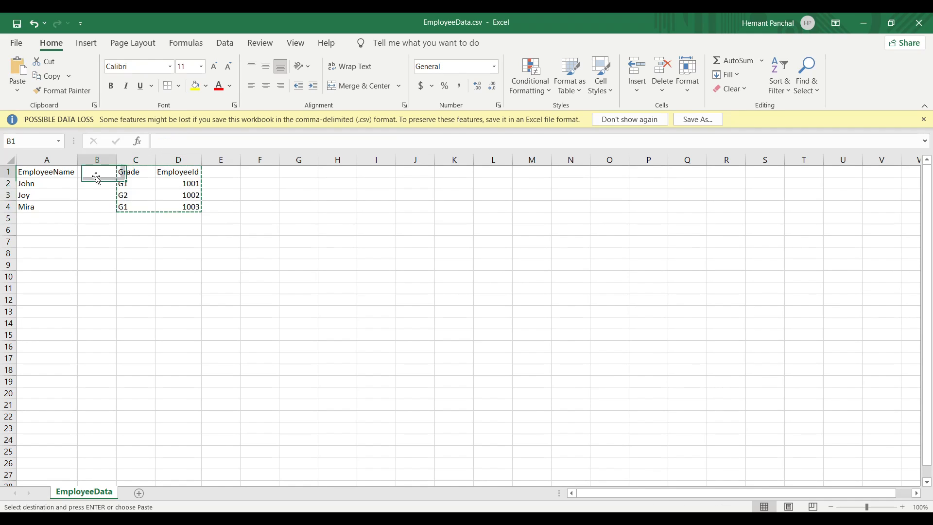
pyautogui.hotkey('ctrl', 'v')
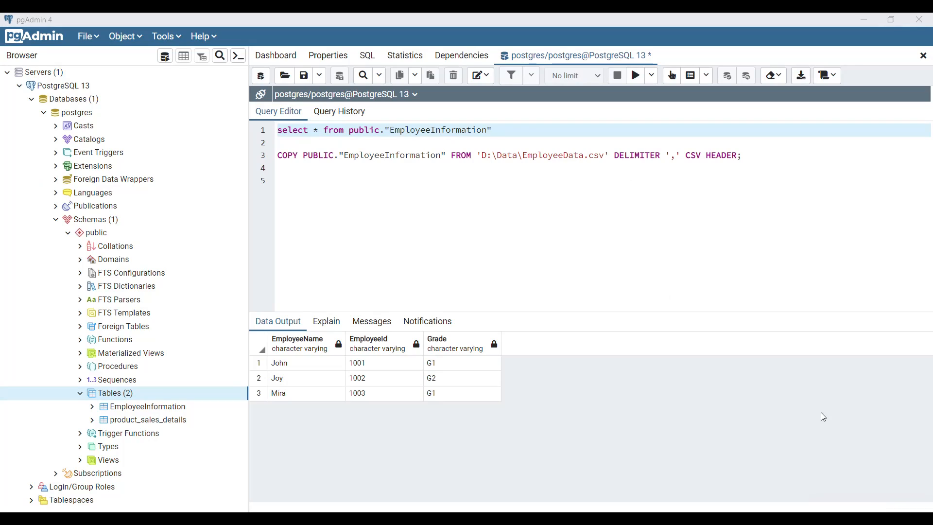
# Back in pgAdmin, rerun the COPY statement alone and query the EmployeeInformation table again
pyautogui.moveTo(743, 156); pyautogui.dragTo(743, 142)
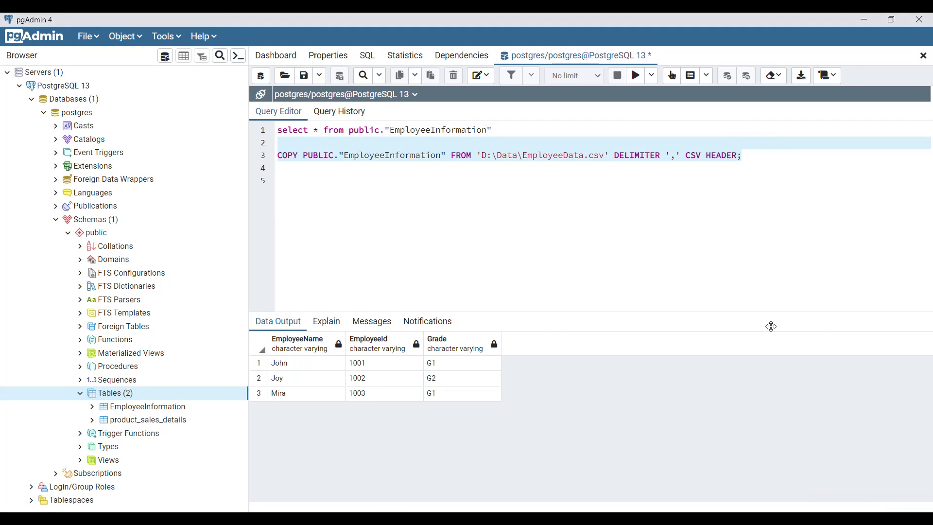
pyautogui.press('F5')
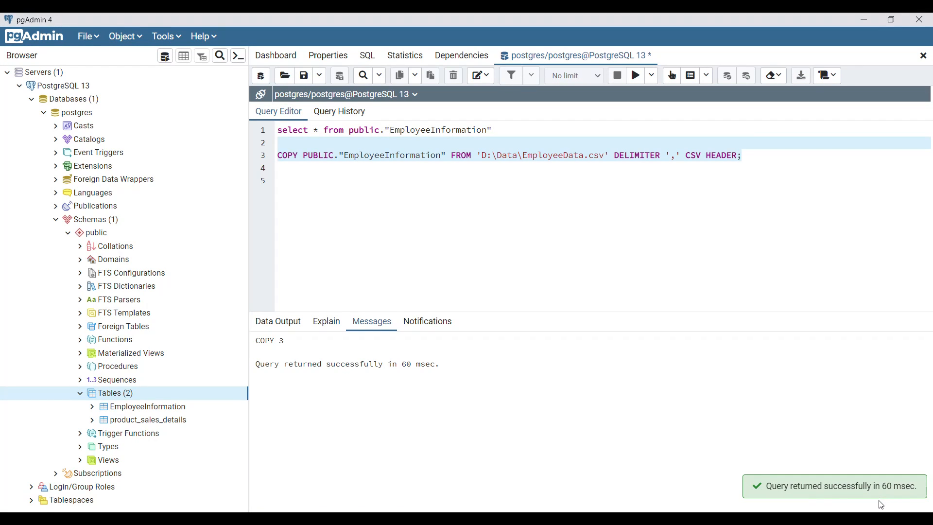
pyautogui.moveTo(494, 129); pyautogui.dragTo(302, 107)
pyautogui.press('F5')
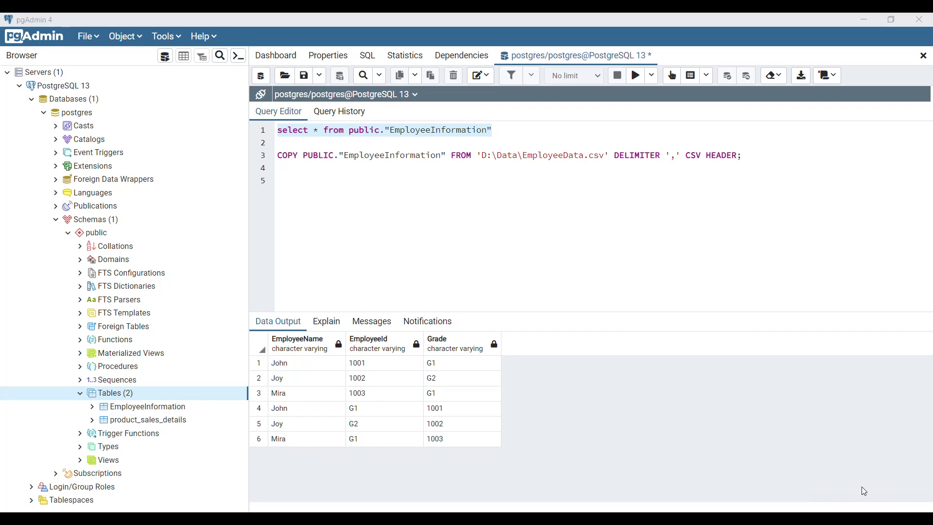
# Add the statement truncate table public."EmployeeInformation" two lines below the COPY statement, reusing the table reference from the select query
pyautogui.click(808, 218)
pyautogui.write('trunca')
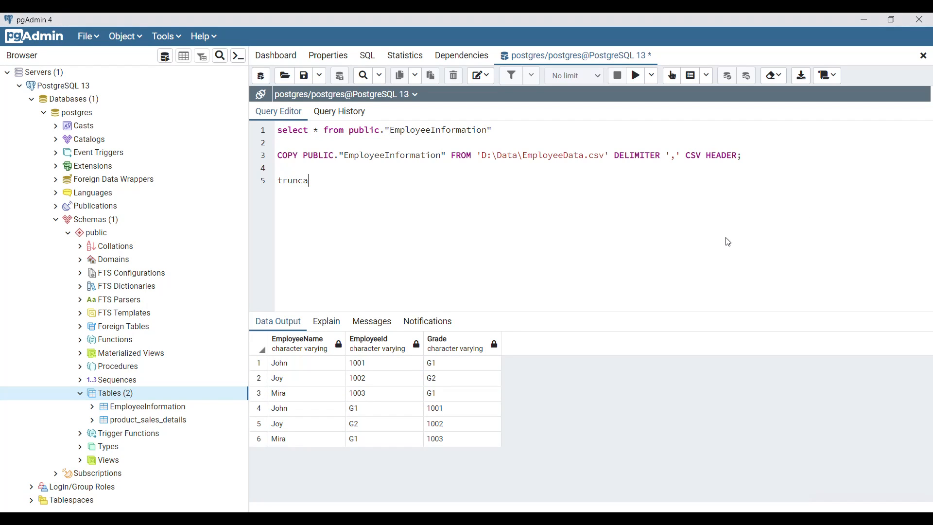
pyautogui.write('te table')
pyautogui.press('Up')
pyautogui.press('Up')
pyautogui.press('Up')
pyautogui.hotkey('shift', 'End')
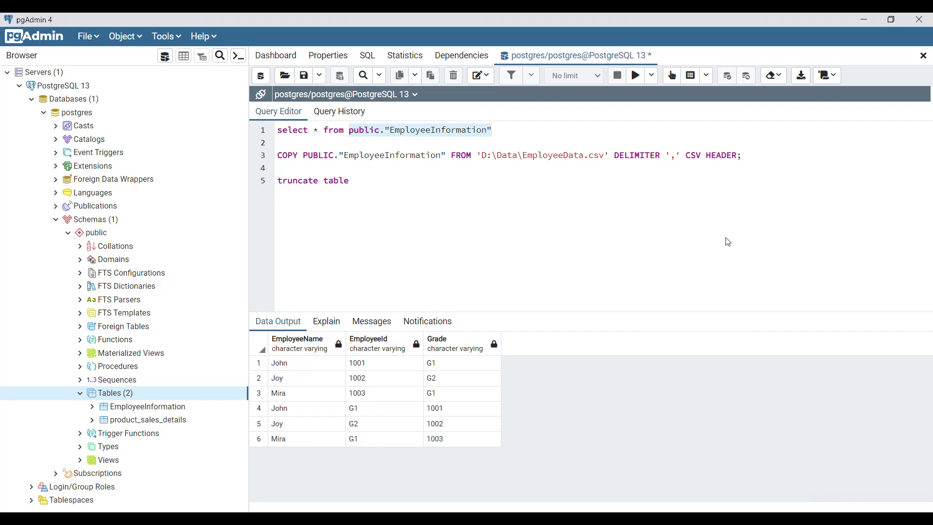
pyautogui.press('Down')
pyautogui.hotkey('ctrl', 'v')
# Run only the truncate table statement to empty the EmployeeInformation table
pyautogui.hotkey('shift', 'Up')
pyautogui.press('F5')
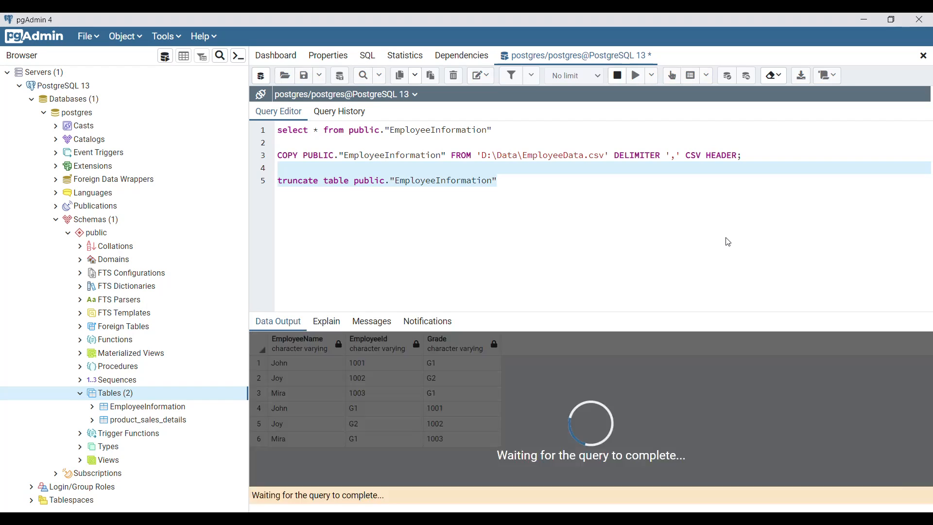
pyautogui.tripleClick(426, 131)
pyautogui.press('F5')
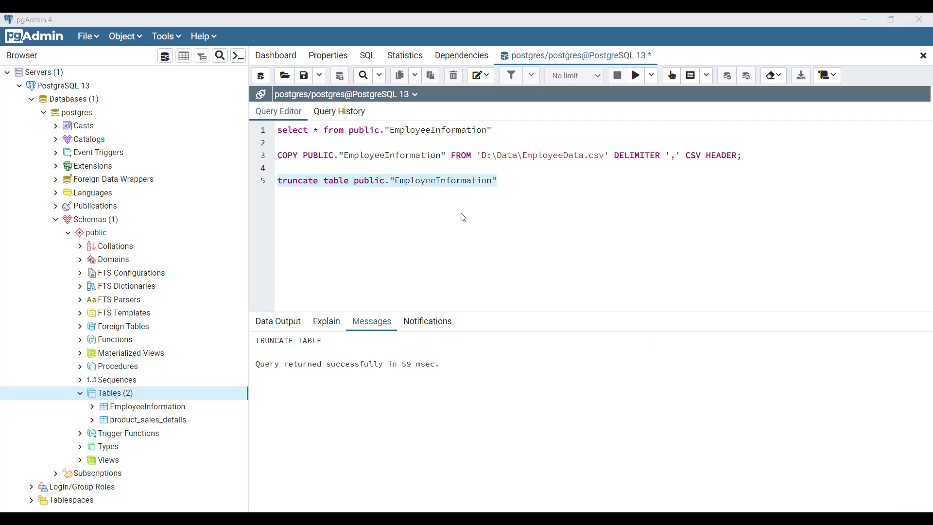
pyautogui.click(463, 218)
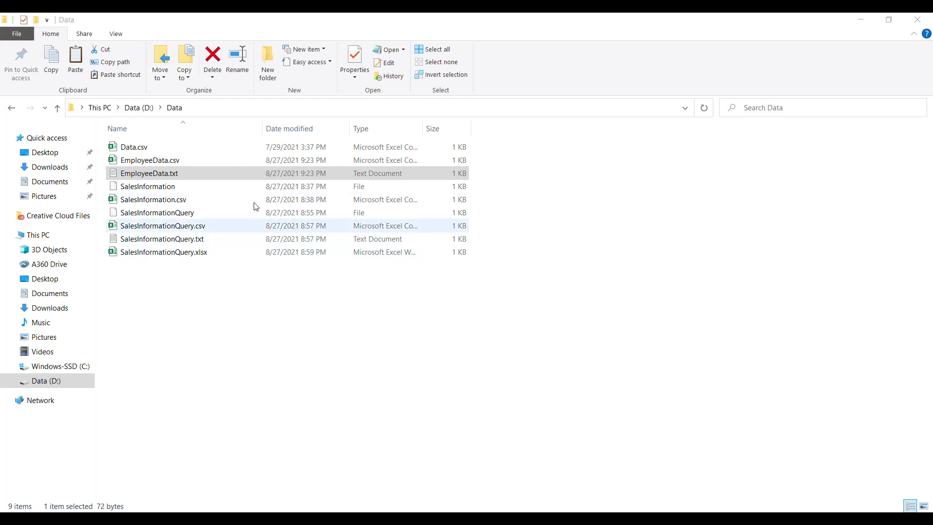
# Open EmployeeData.txt from the D:\Data folder, examine its comma-separated contents, and close it
pyautogui.click(153, 175)
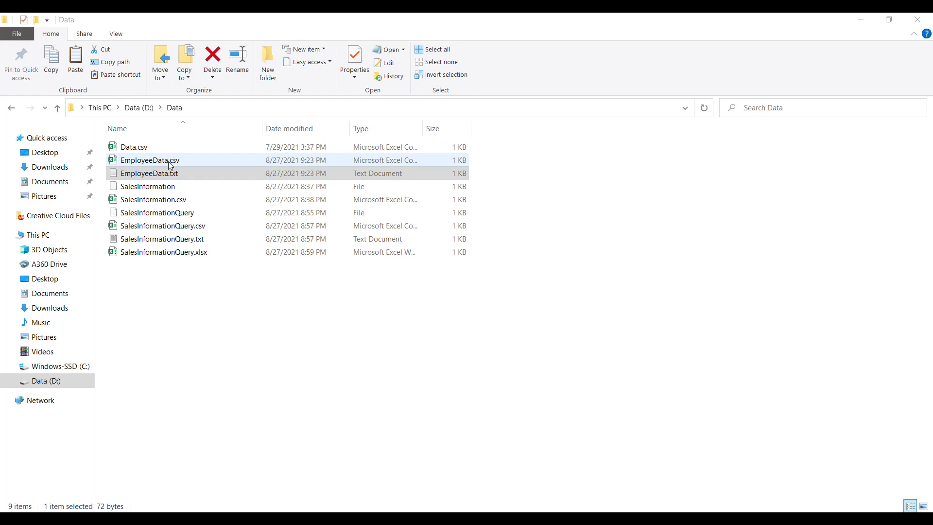
pyautogui.doubleClick(137, 174)
pyautogui.moveTo(229, 115); pyautogui.dragTo(157, 63)
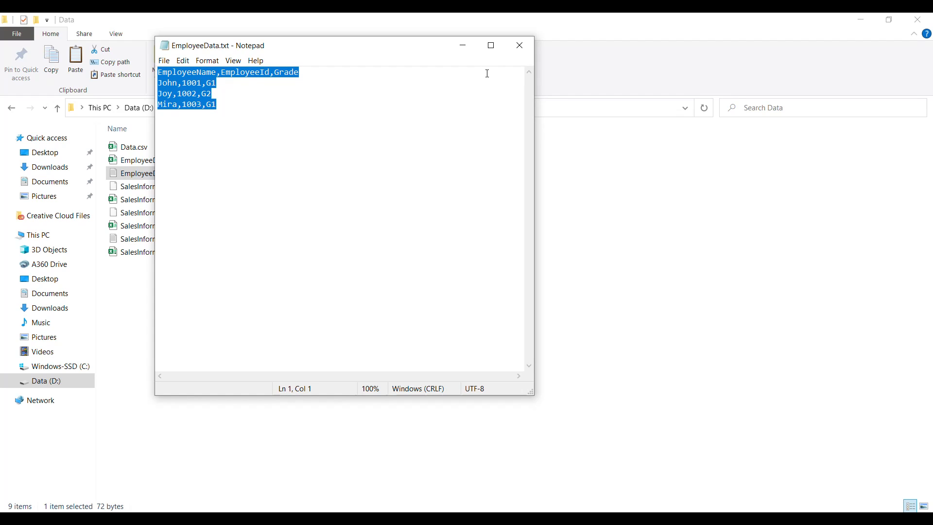
pyautogui.click(511, 46)
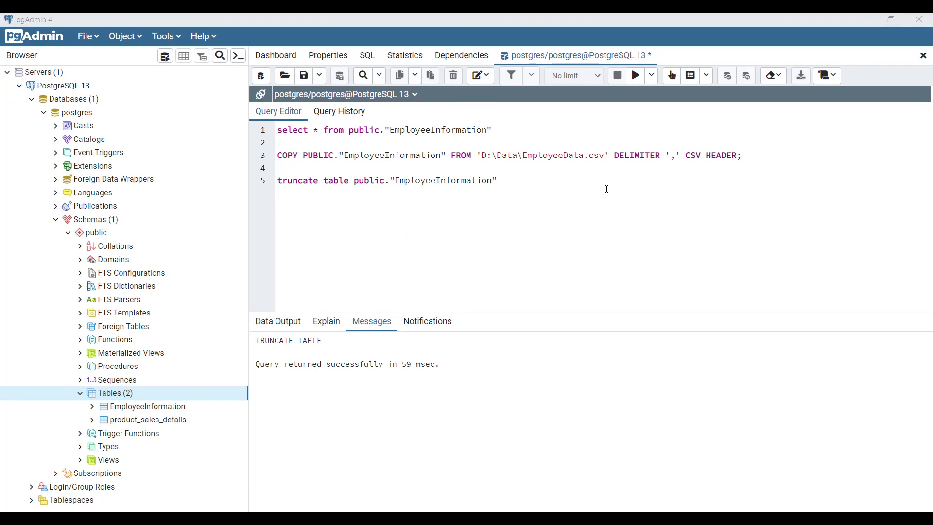
# Change the COPY statement's source file extension in pgAdmin to txt and run that statement alone
pyautogui.click(604, 189)
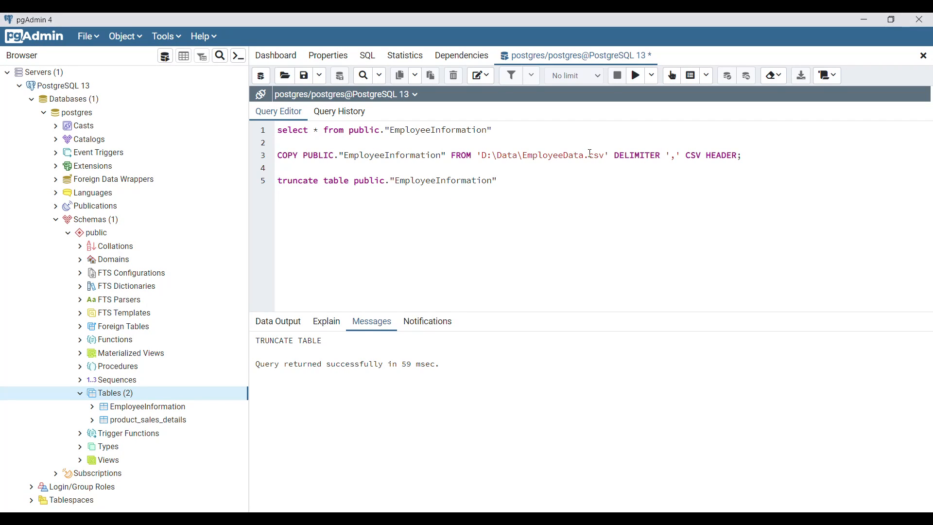
pyautogui.doubleClick(593, 155)
pyautogui.write('txt')
pyautogui.moveTo(276, 155); pyautogui.dragTo(285, 166)
pyautogui.press('F5')
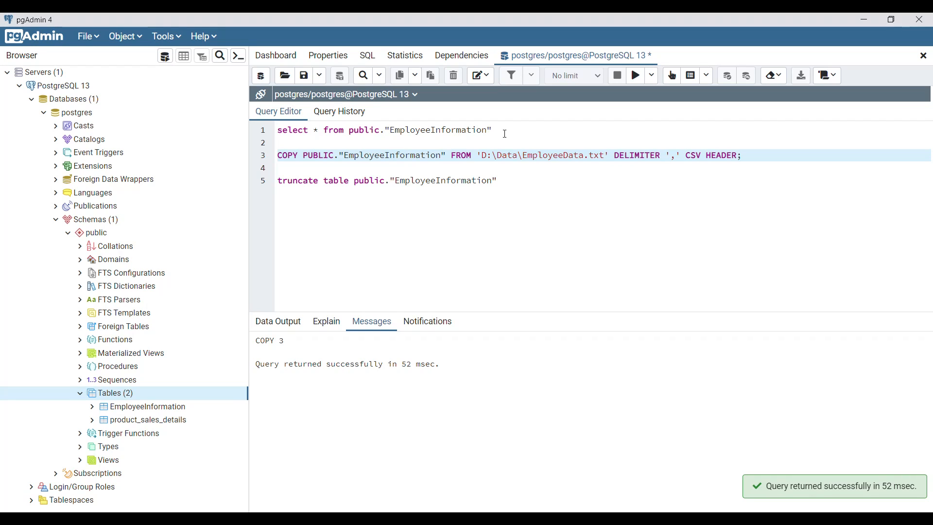
# Run only the select query to check the EmployeeInformation rows loaded from the text file
pyautogui.moveTo(504, 133); pyautogui.dragTo(291, 117)
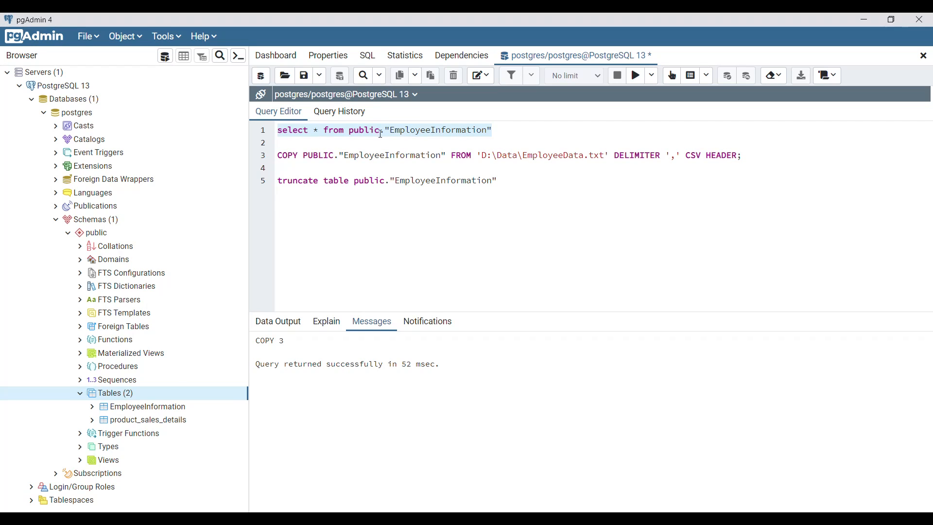
pyautogui.press('F5')
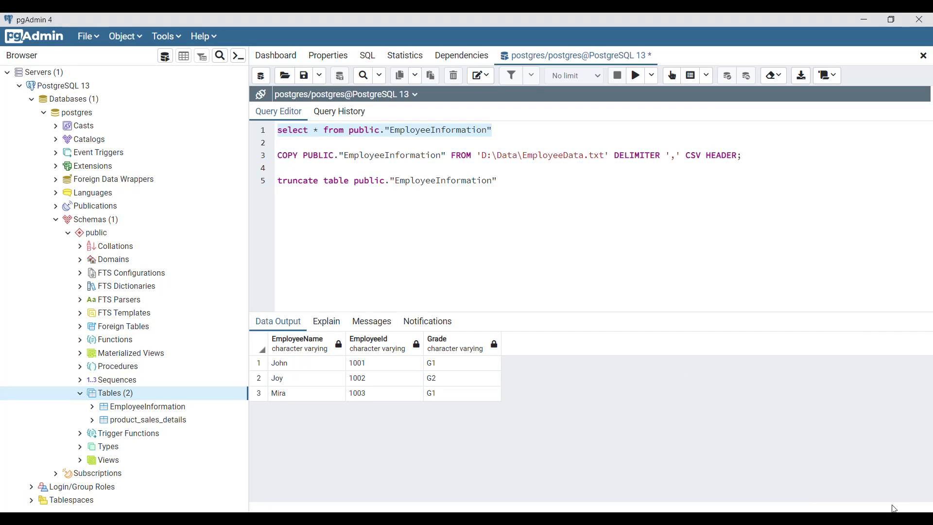
pyautogui.click(875, 516)
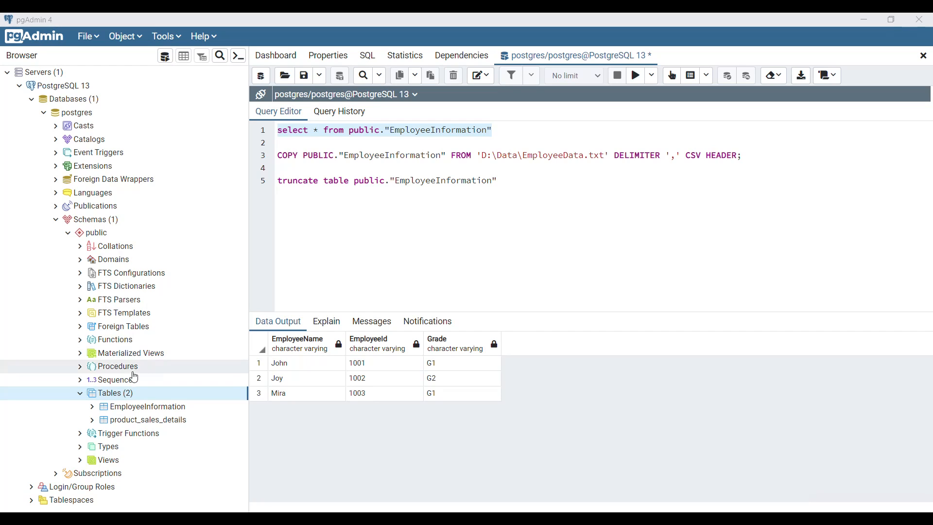
# View the Import mode of the Import/Export dialog for the EmployeeInformation table, and dismiss it without importing
pyautogui.rightClick(108, 394)
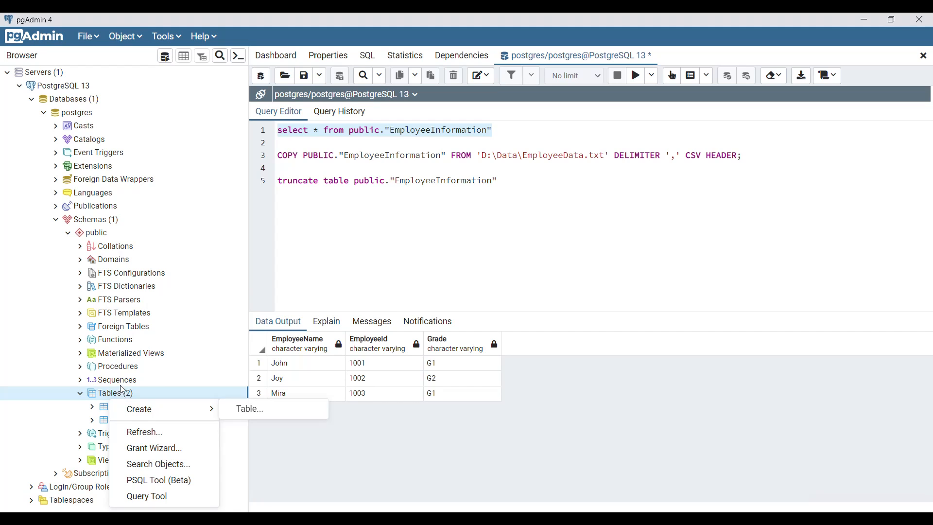
pyautogui.click(137, 412)
pyautogui.click(137, 412)
pyautogui.rightClick(138, 412)
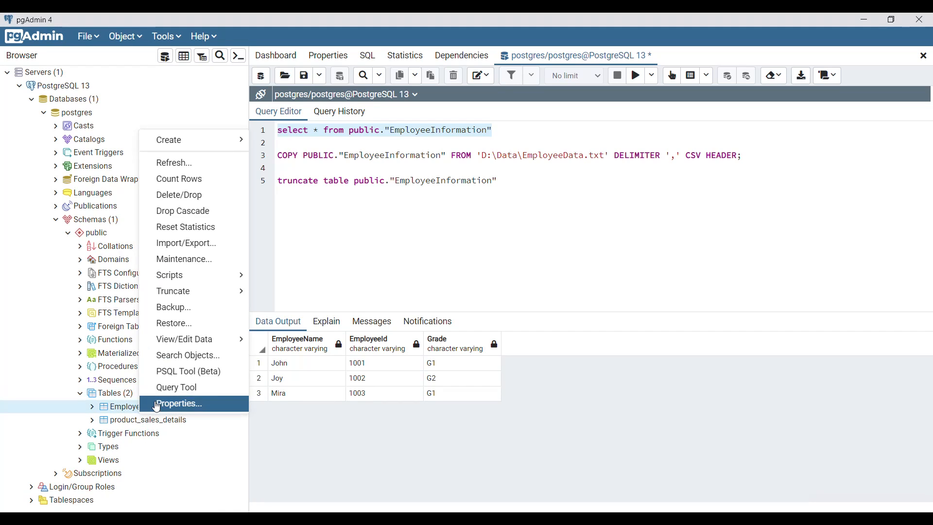
pyautogui.click(187, 244)
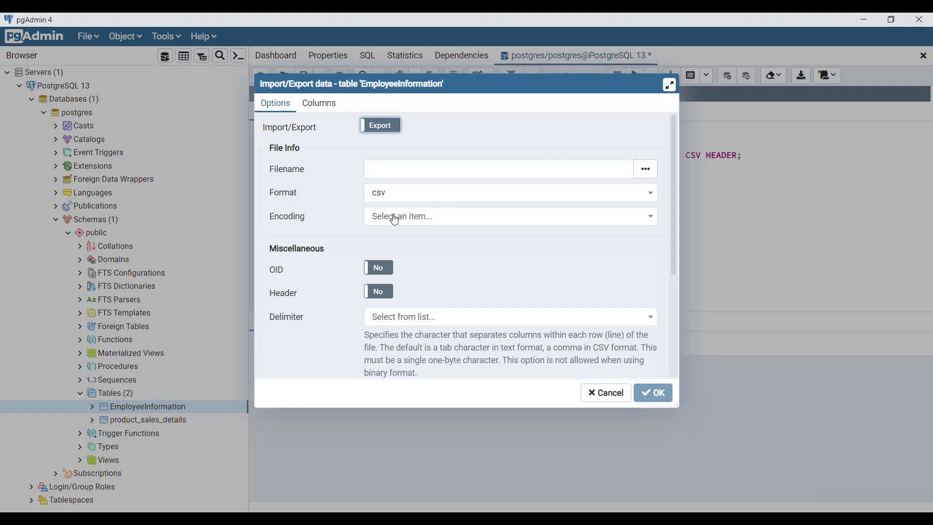
pyautogui.click(373, 124)
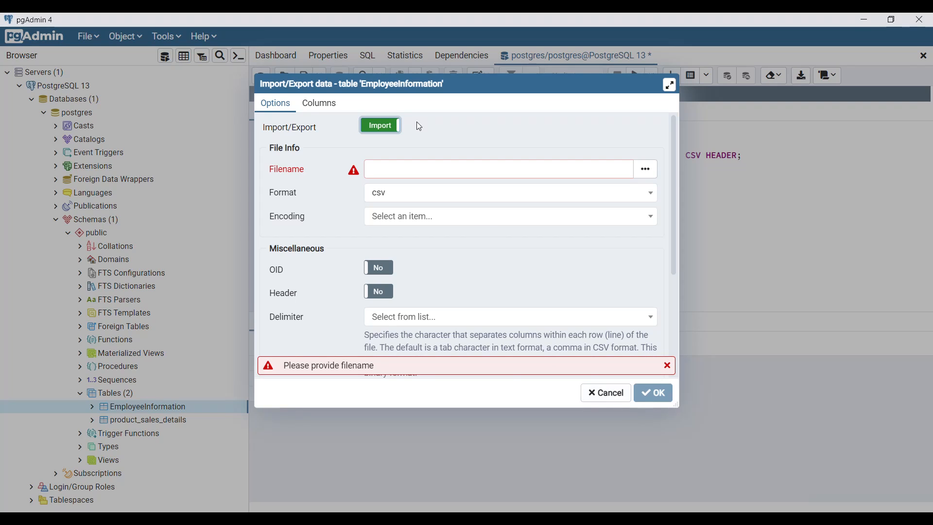
pyautogui.click(592, 395)
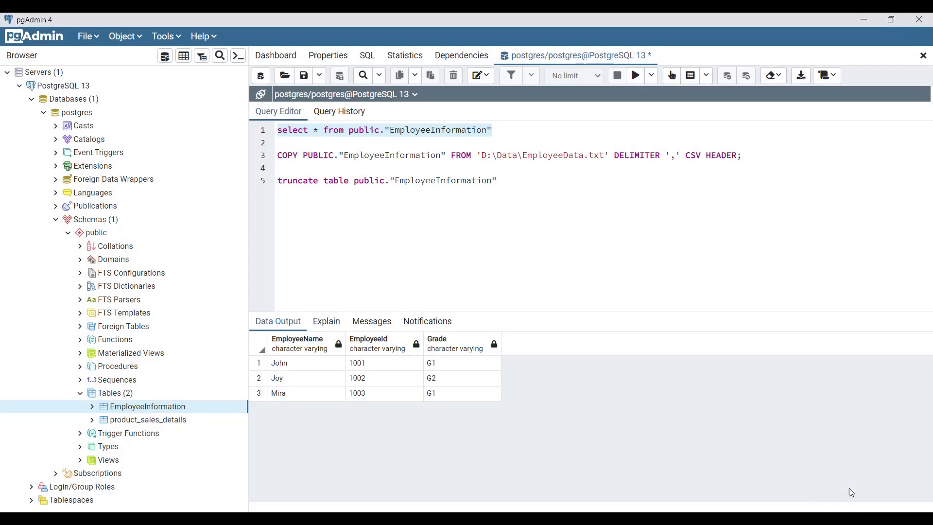